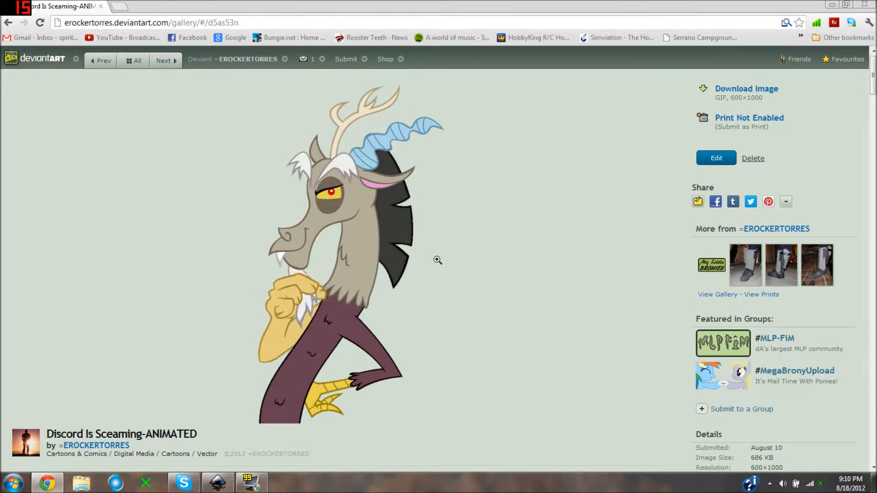
- Switch to the Inkscape drawing, open the layer list and enlarge it to show all layers
click(832, 4)
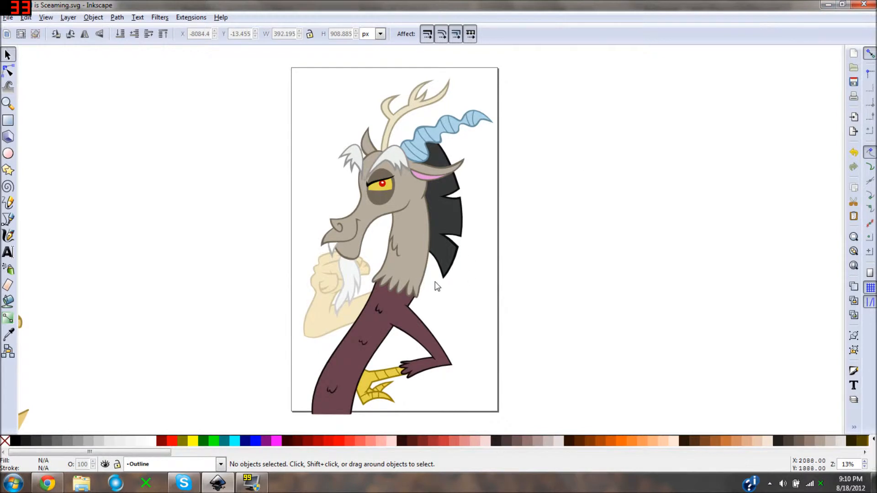
mouse_move(429, 291)
mouse_down()
mouse_move(437, 269)
mouse_move(432, 287)
mouse_move(399, 279)
mouse_move(407, 278)
mouse_up()
key(shift+ctrl+l)
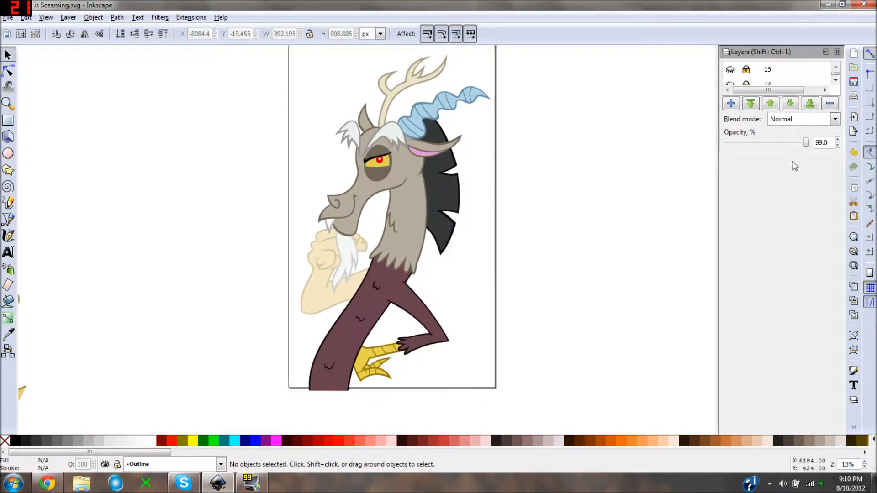
drag(789, 153, 789, 441)
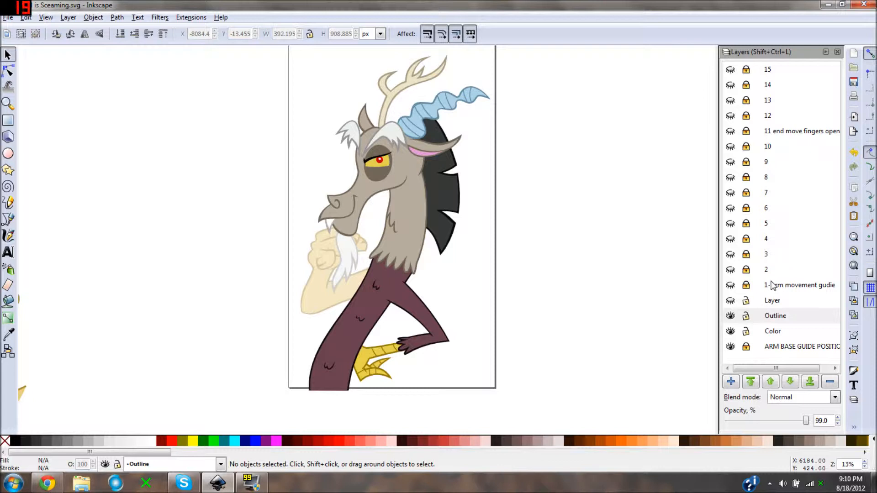
- Examine the character on the page, the separated hand and arm pieces, and the assembled arm beside the page
scroll(349, 274, down, 17)
scroll(349, 273, up, 17)
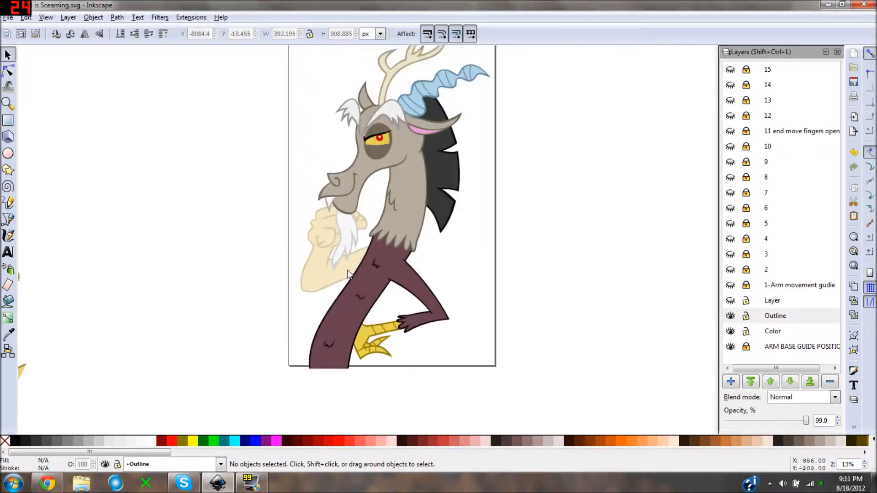
mouse_move(341, 264)
mouse_down()
mouse_move(355, 262)
mouse_move(339, 283)
mouse_up()
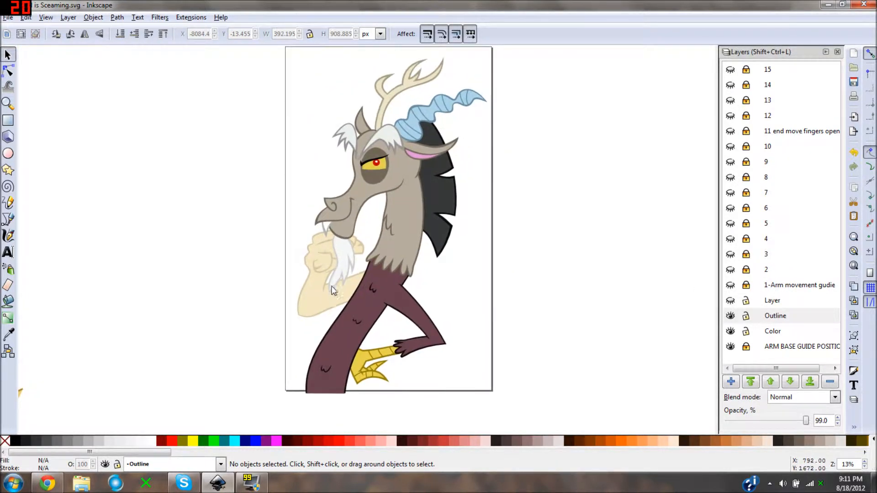
scroll(328, 284, left, 15)
scroll(364, 217, up, 1)
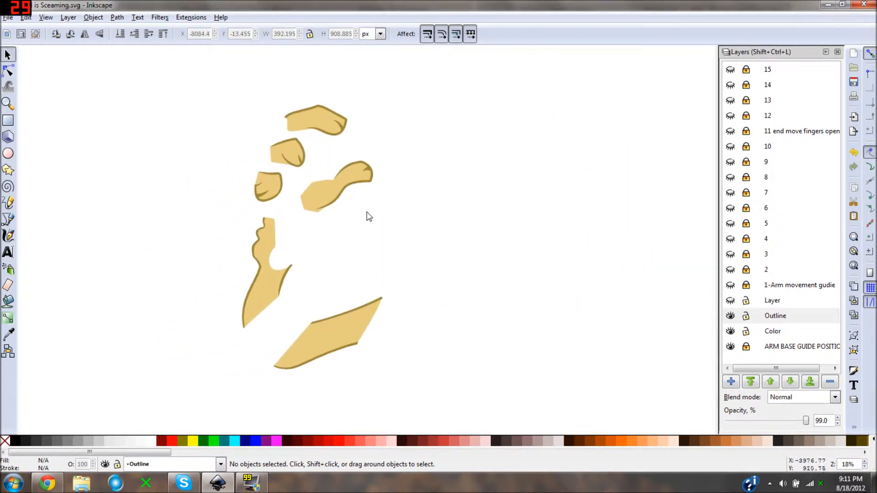
drag(344, 223, 358, 262)
scroll(396, 240, up, 1)
scroll(377, 237, down, 1)
scroll(370, 226, up, 1)
scroll(358, 262, down, 1)
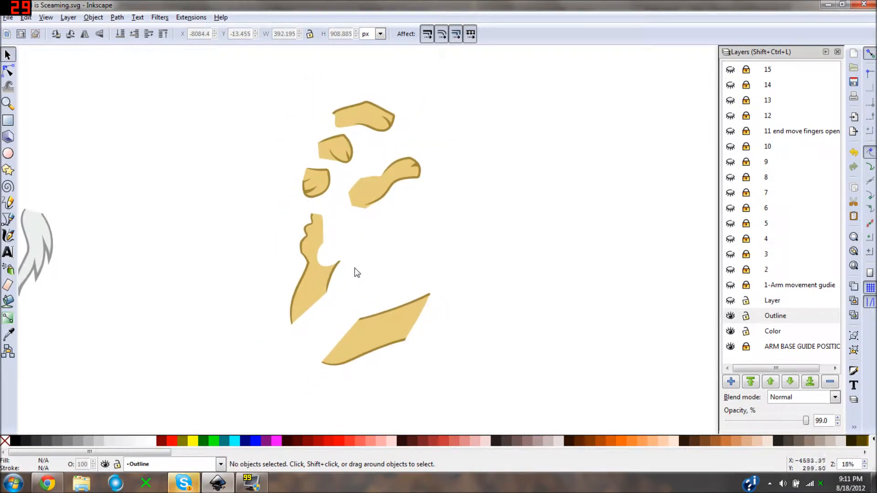
drag(342, 272, 647, 261)
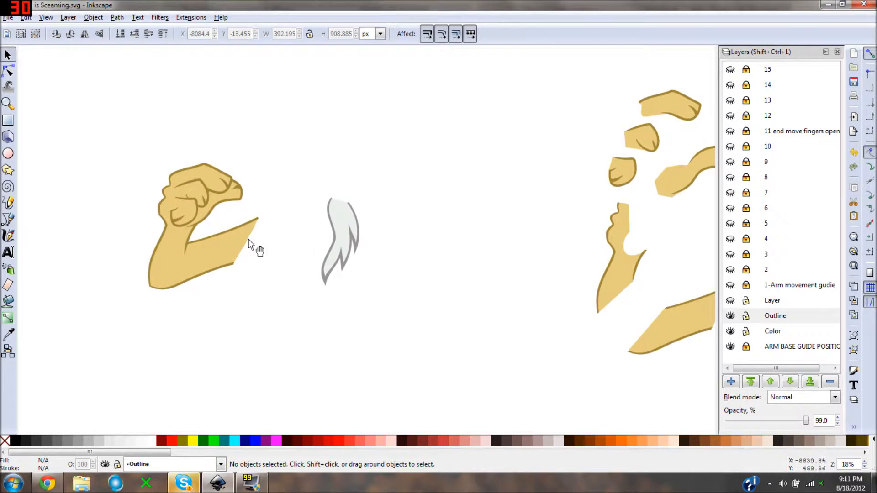
drag(250, 246, 393, 247)
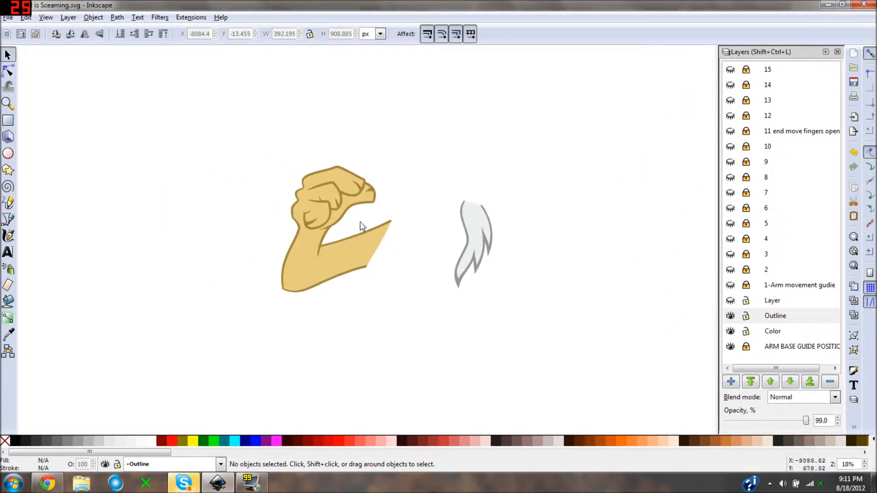
- Inspect the assembled arm's path outlines with the node tool and compare the loose pieces with the faded arm on the page
click(8, 71)
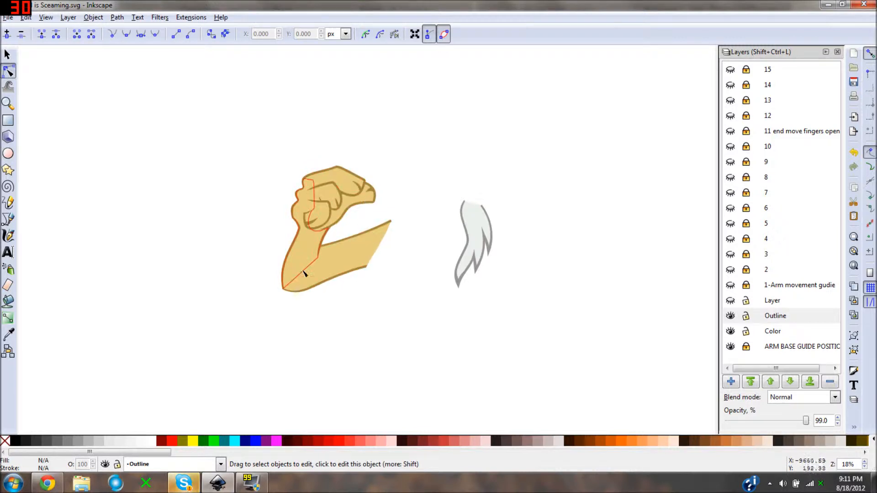
drag(536, 221, 257, 207)
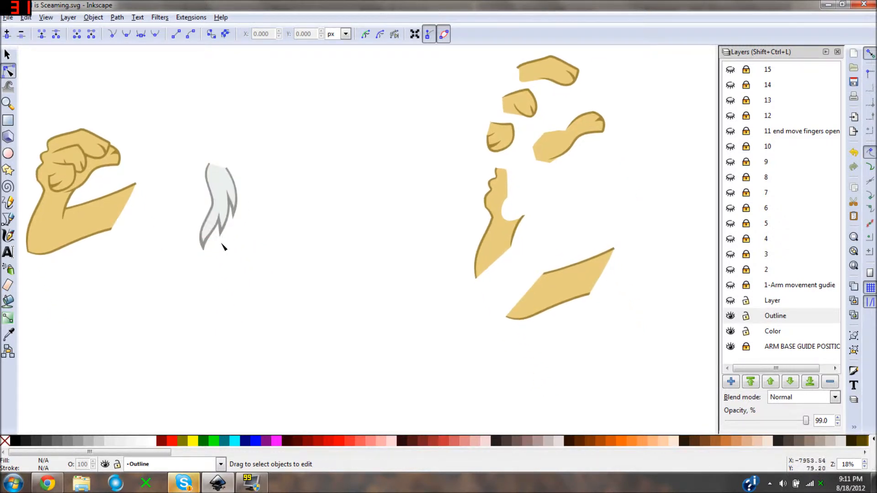
drag(223, 247, 263, 231)
click(8, 55)
drag(432, 129, 293, 201)
scroll(293, 200, down, 1)
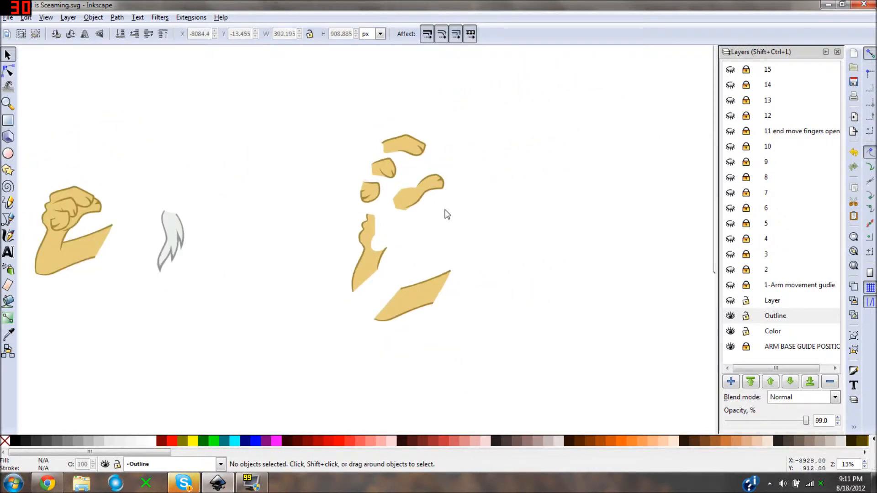
scroll(575, 213, down, 1)
drag(576, 213, 311, 181)
scroll(311, 180, up, 3)
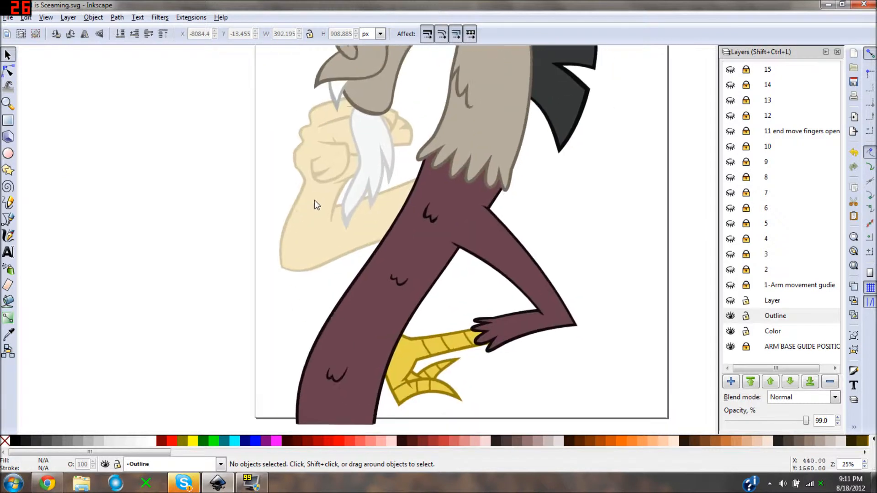
drag(306, 224, 305, 250)
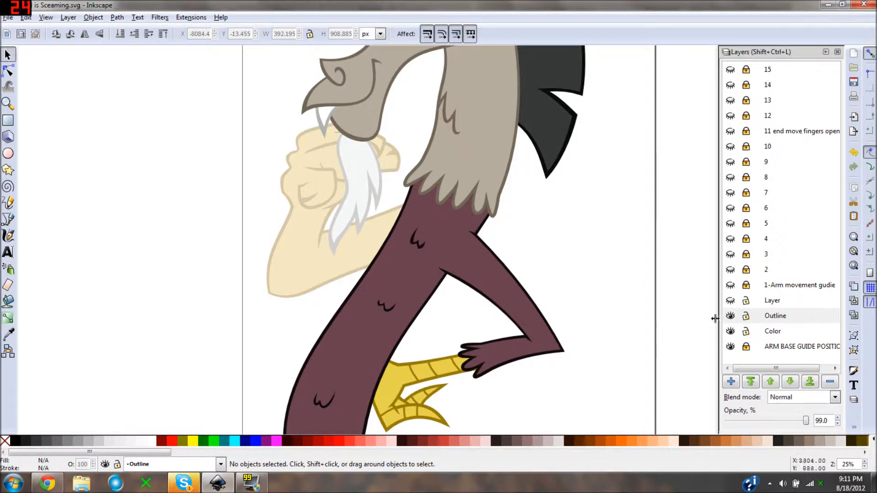
- Show the numbered arm movement guide layers from 1 up to 5 over the faded arm
click(730, 286)
click(730, 269)
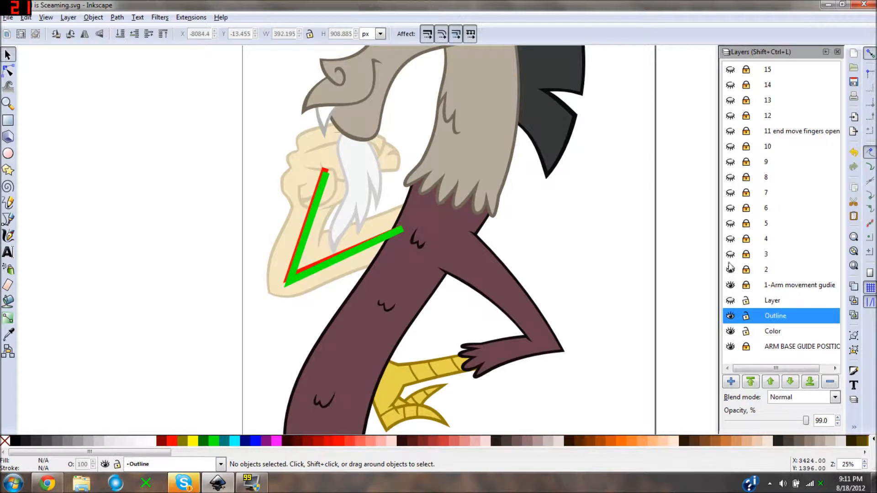
click(730, 254)
click(730, 238)
click(730, 223)
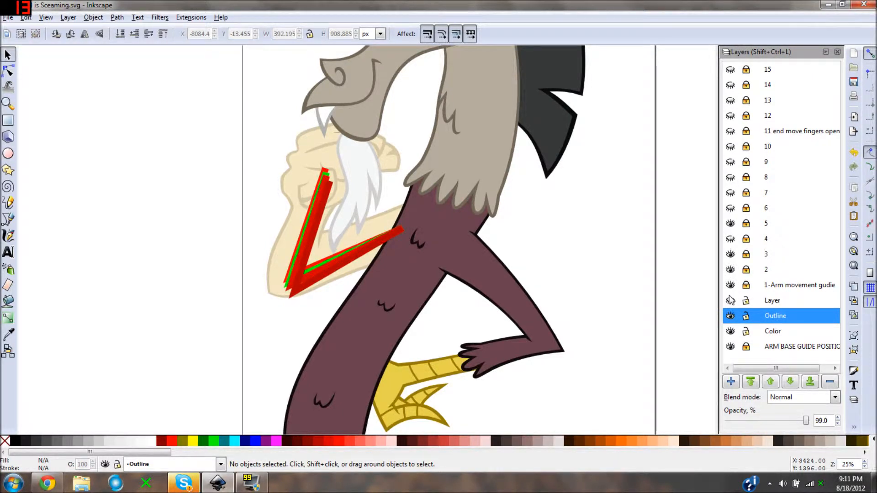
- Hide guide layers 1 to 5 and show guide layers 6 to 15 to view the rest of the arm movement
click(730, 255)
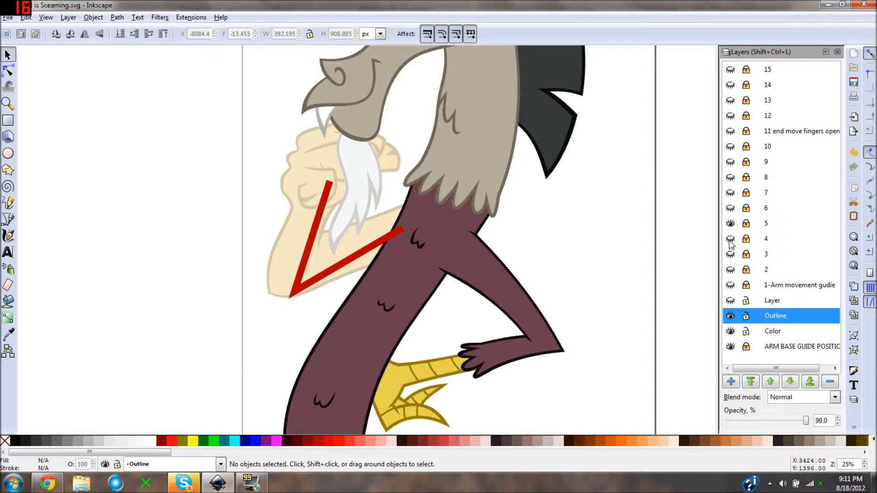
click(730, 223)
click(731, 208)
click(730, 192)
click(731, 177)
click(730, 162)
click(730, 146)
click(730, 131)
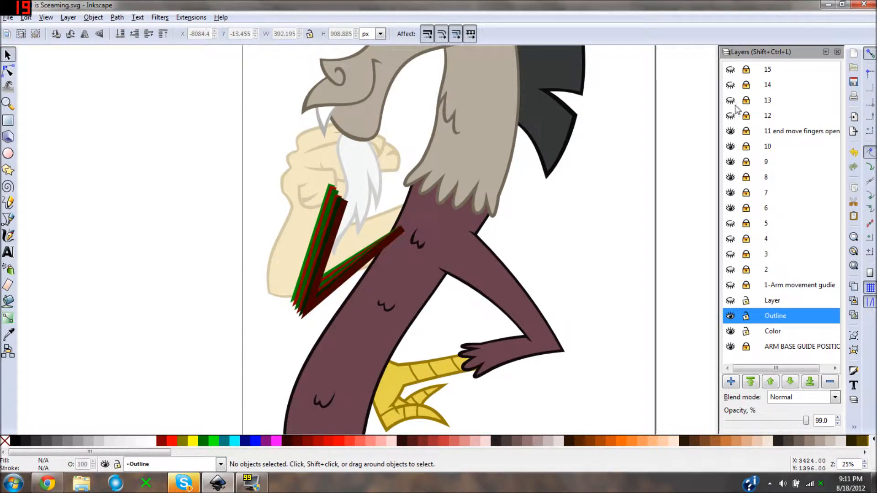
click(731, 100)
click(731, 85)
click(730, 70)
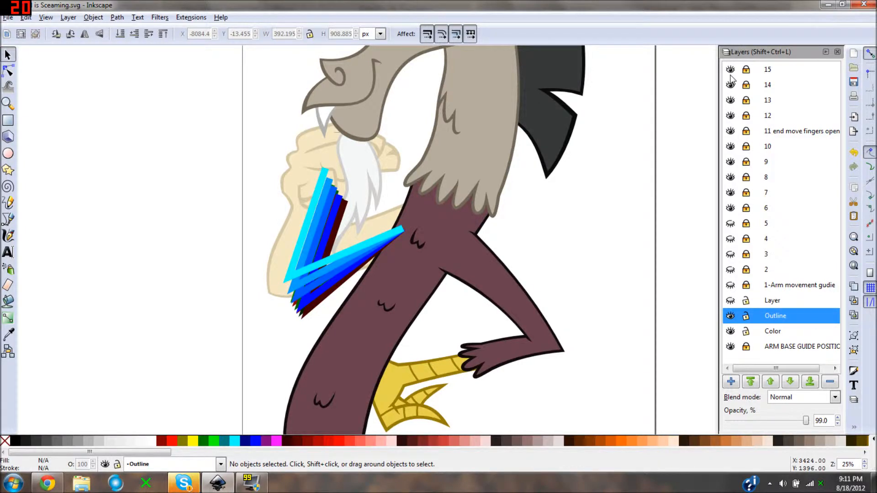
- Hide the numbered guide layers from 15 down to 6
click(730, 70)
click(731, 85)
click(730, 100)
click(731, 116)
click(730, 131)
click(730, 146)
click(730, 162)
click(730, 177)
click(730, 192)
click(730, 208)
click(731, 224)
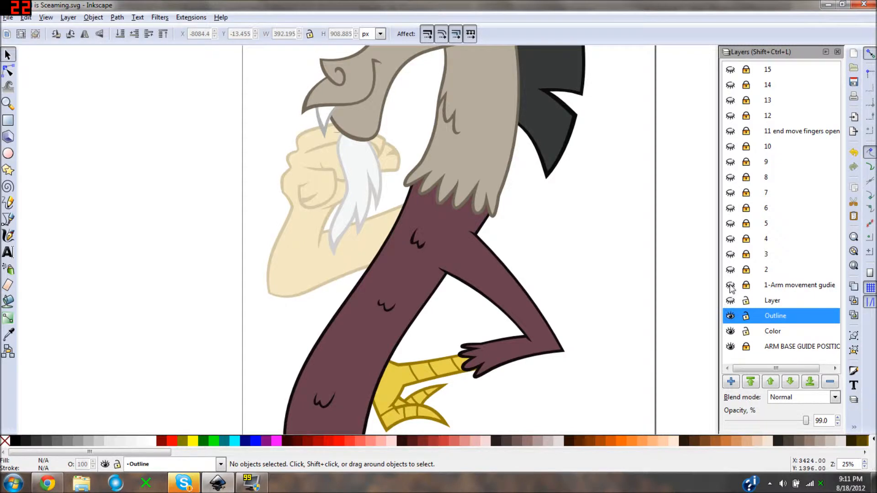
- Show the 1-Arm movement gudie layer over the faded base arm
click(730, 285)
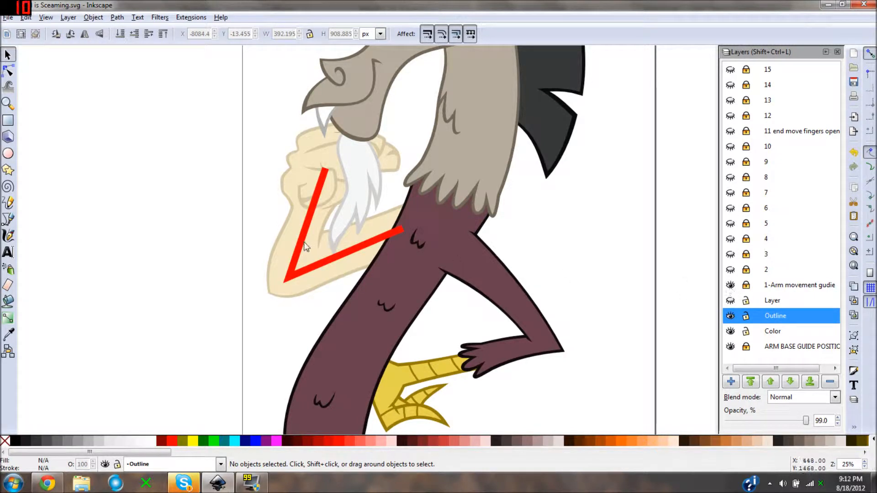
drag(305, 243, 351, 265)
key(minus)
key(plus)
key(plus)
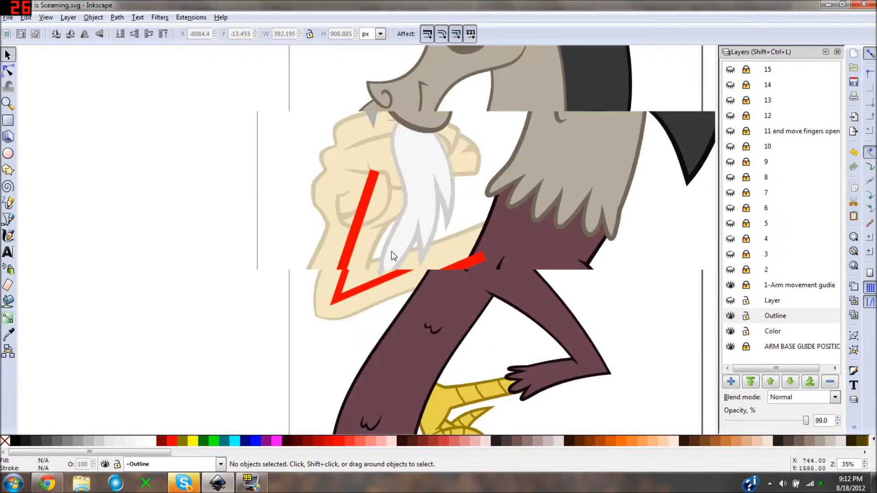
drag(409, 263, 391, 245)
- Select the assembled arm's six groups off the page and move them toward the character
key(minus)
key(minus)
key(minus)
key(minus)
key(minus)
drag(336, 232, 372, 288)
drag(455, 257, 428, 296)
key(minus)
drag(467, 274, 293, 289)
drag(478, 248, 285, 238)
key(plus)
drag(504, 240, 475, 270)
key(plus)
drag(465, 241, 594, 251)
key(minus)
key(plus)
key(plus)
mouse_move(298, 247)
mouse_down()
mouse_move(495, 296)
mouse_move(699, 310)
mouse_up()
drag(263, 284, 593, 258)
mouse_move(282, 248)
mouse_down()
mouse_move(391, 237)
mouse_move(640, 243)
mouse_up()
drag(398, 226, 565, 218)
drag(354, 218, 441, 215)
drag(334, 107, 210, 247)
drag(268, 188, 452, 391)
drag(456, 377, 579, 226)
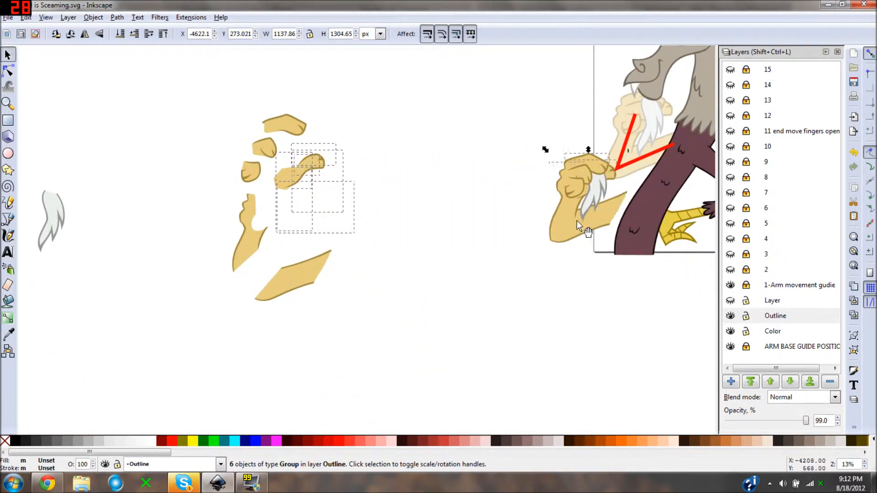
- Move the selected arm groups roughly onto the faded base guide arm beneath the character's chin
drag(494, 226, 205, 274)
scroll(362, 231, up, 3)
drag(247, 251, 405, 349)
drag(389, 302, 538, 118)
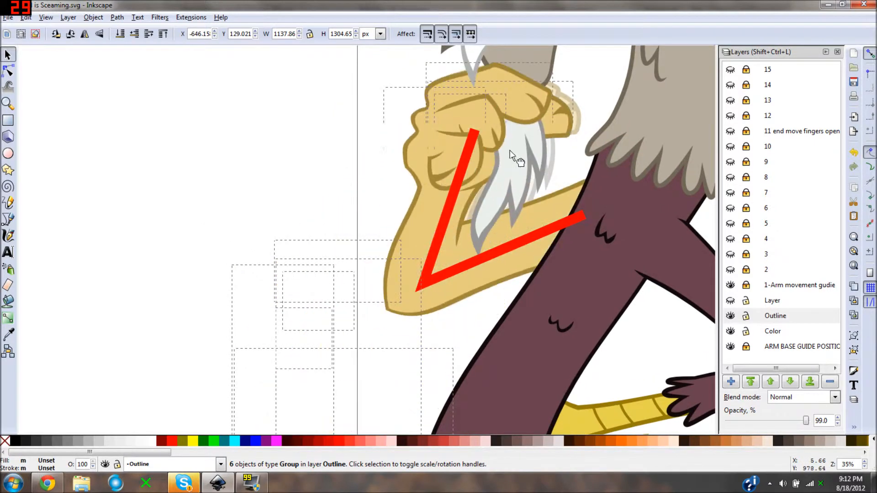
scroll(502, 137, up, 3)
drag(406, 282, 374, 179)
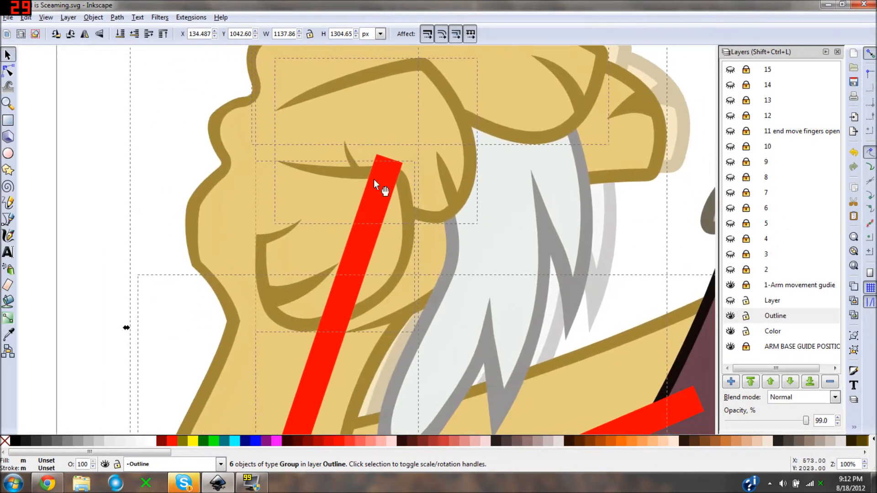
- Align the arm's elbow and outline with the faded base guide arm, at about X 177, Y 1060 px
scroll(359, 265, down, 1)
drag(395, 221, 428, 114)
drag(341, 278, 368, 130)
scroll(355, 225, up, 1)
drag(355, 226, 384, 142)
drag(309, 215, 365, 226)
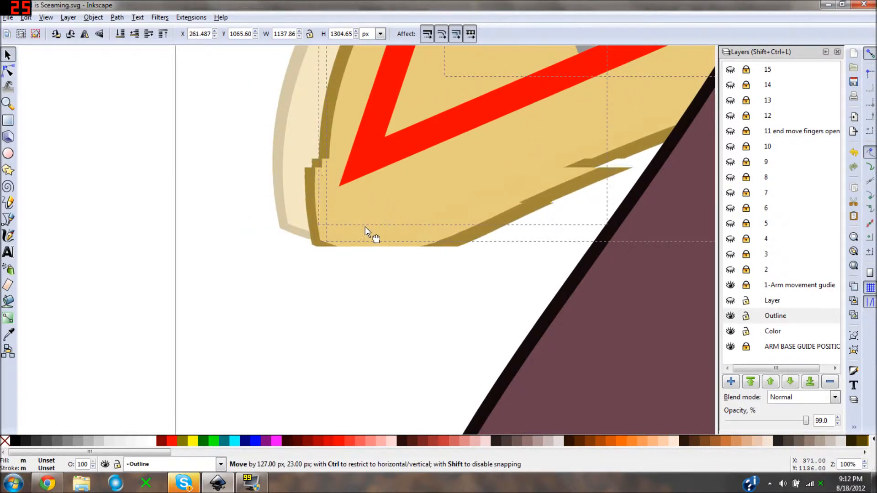
scroll(347, 188, down, 2)
scroll(365, 187, up, 5)
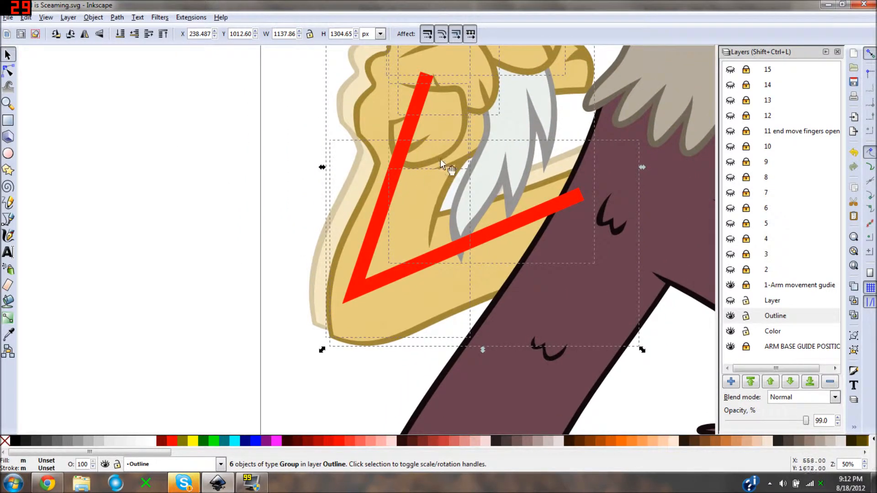
drag(421, 261, 442, 195)
scroll(376, 238, up, 1)
drag(376, 245, 377, 288)
scroll(378, 287, down, 1)
scroll(377, 287, up, 1)
drag(351, 333, 356, 281)
scroll(356, 280, up, 1)
scroll(356, 281, down, 1)
scroll(362, 249, up, 1)
drag(363, 247, 316, 240)
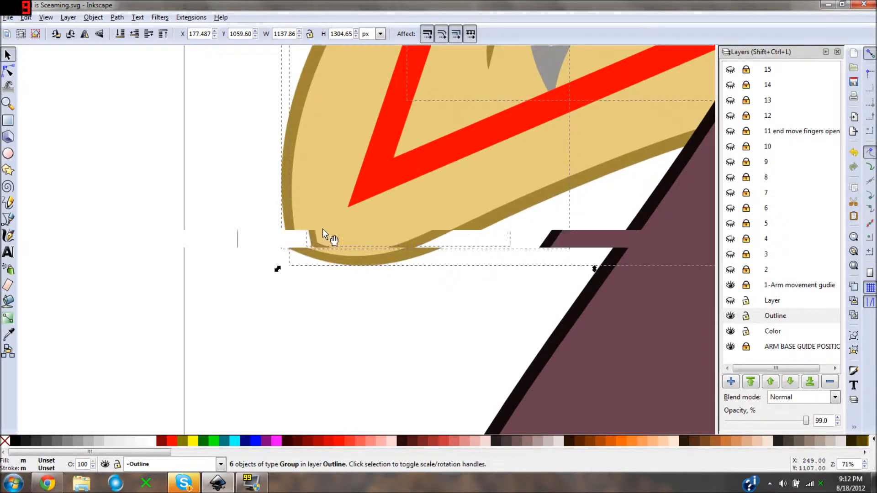
- Check the placed arm's alignment around the fist, beard, elbow and shoulder against the red guide line
scroll(361, 220, down, 3)
drag(366, 143, 366, 232)
scroll(365, 232, up, 1)
drag(398, 167, 382, 206)
scroll(382, 207, up, 1)
scroll(382, 207, down, 2)
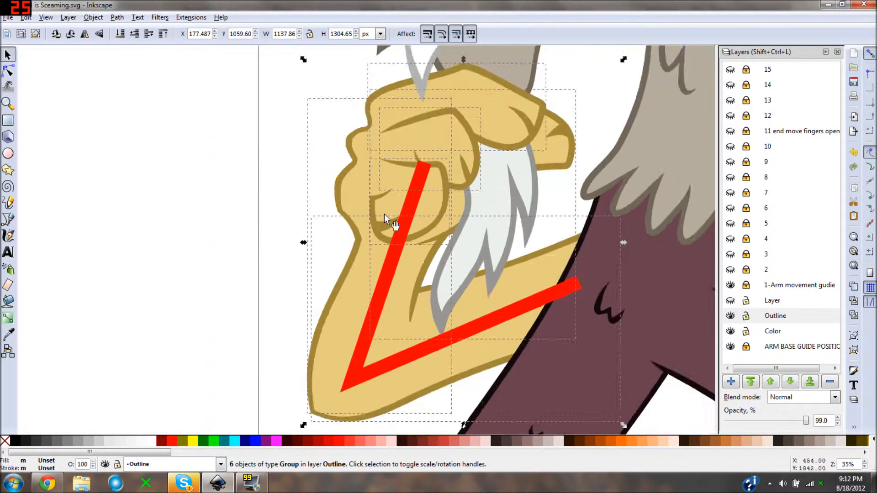
drag(404, 237, 392, 221)
scroll(393, 221, up, 1)
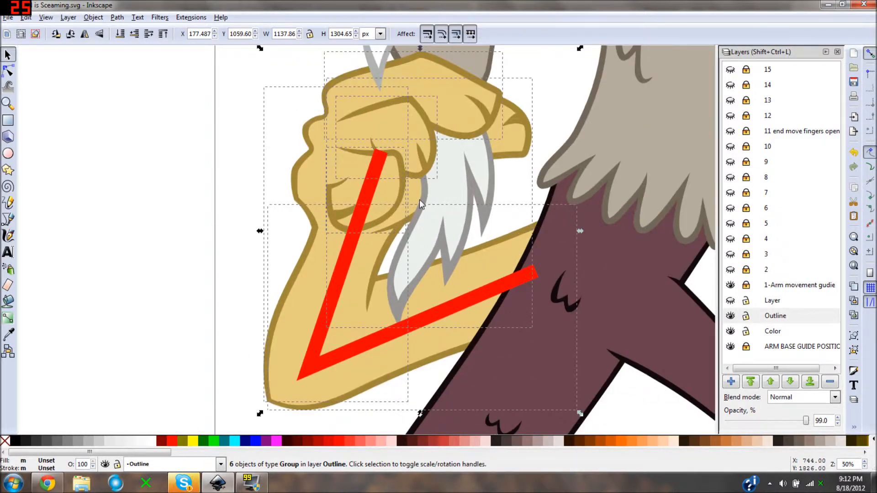
scroll(413, 166, up, 1)
drag(413, 165, 423, 268)
scroll(411, 262, down, 1)
scroll(475, 310, down, 1)
drag(475, 311, 418, 193)
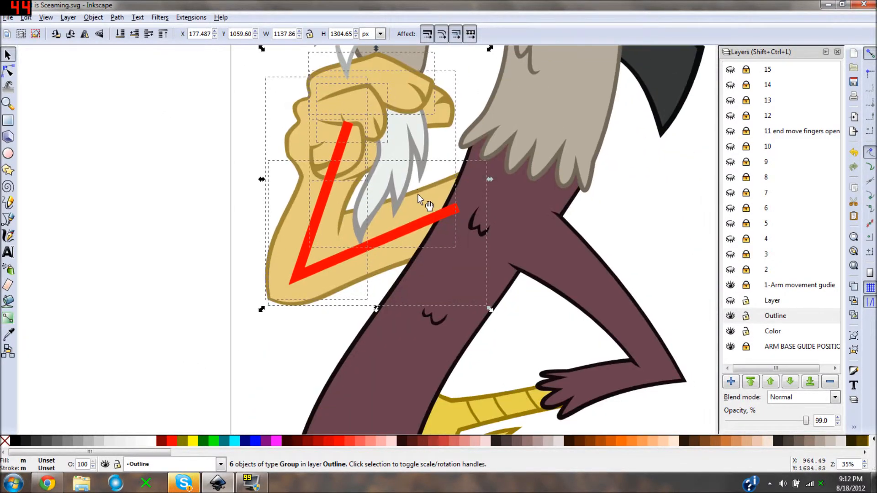
scroll(382, 216, up, 1)
drag(383, 217, 402, 249)
- Deselect the arm and hide the arm base guide layer and the 1-Arm movement gudie layer
key(Escape)
scroll(436, 258, down, 2)
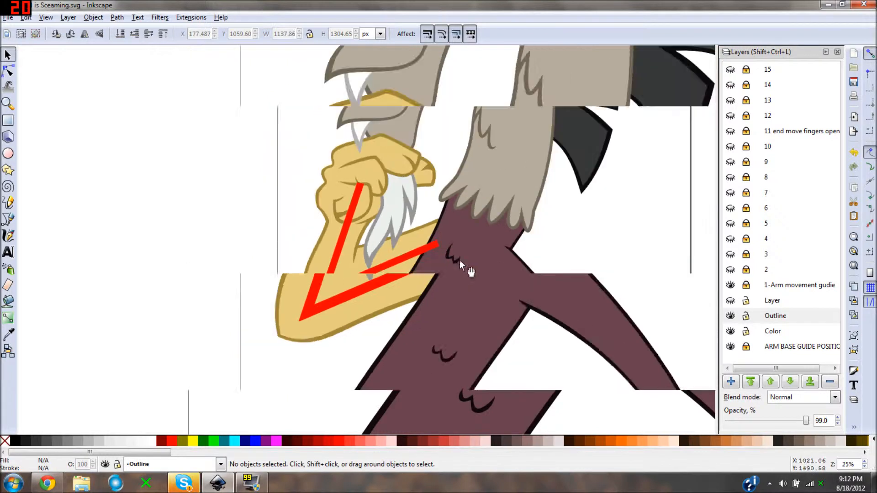
click(730, 349)
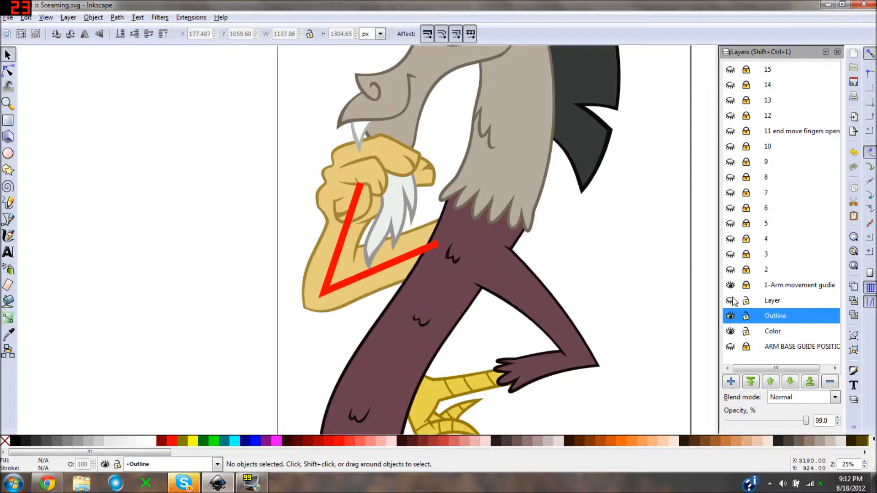
click(731, 286)
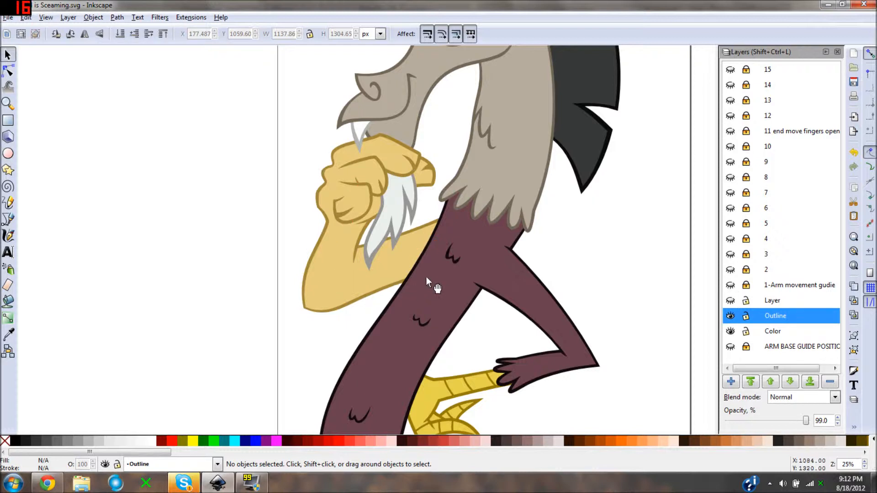
click(425, 274)
scroll(409, 259, down, 1)
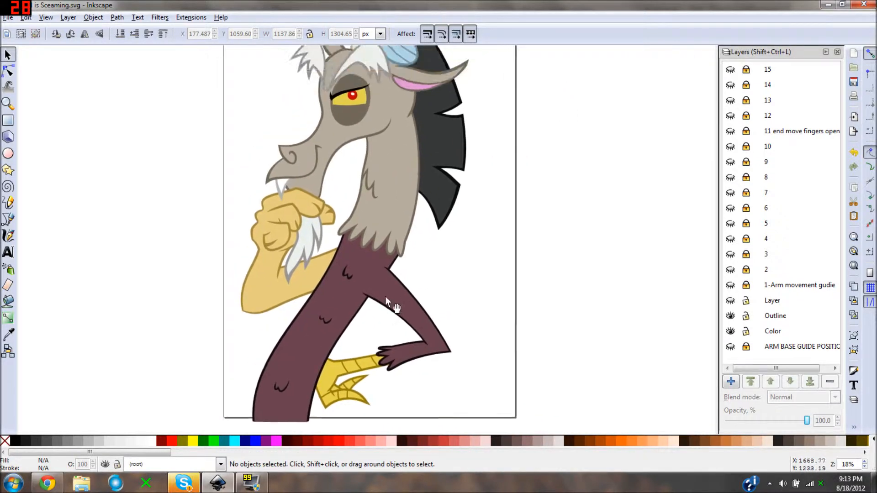
- Check the page export area, bitmap size and Frame 1.png file name in the bitmap export settings, without exporting
scroll(364, 183, down, 1)
click(13, 18)
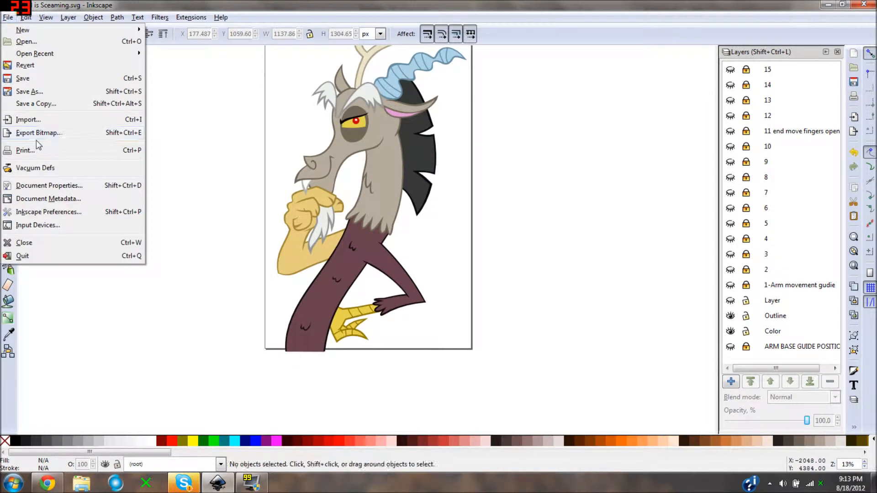
click(40, 133)
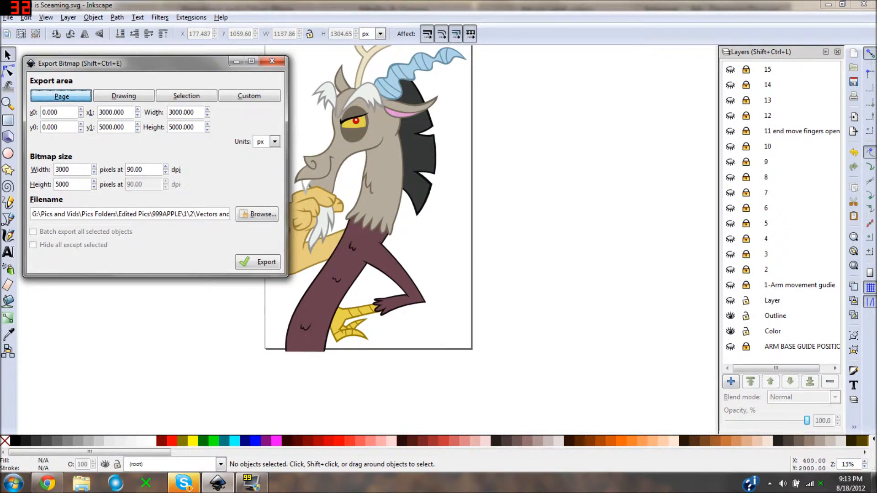
drag(215, 215, 333, 228)
click(217, 215)
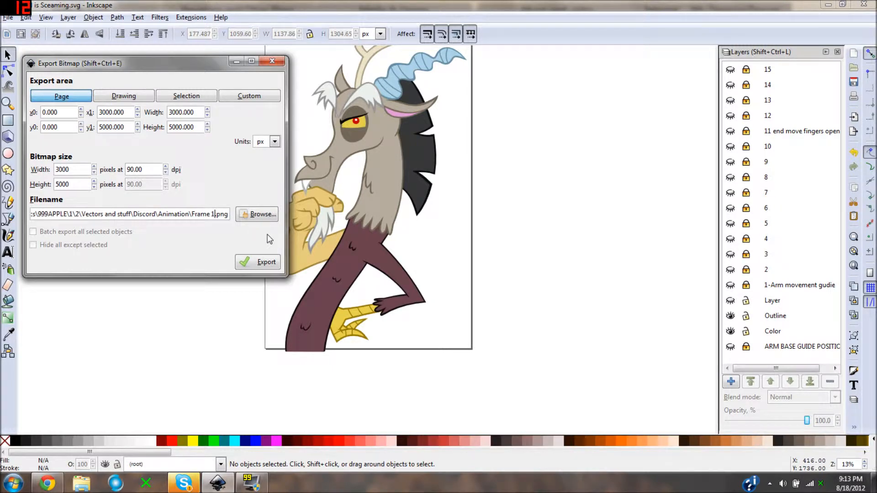
click(282, 61)
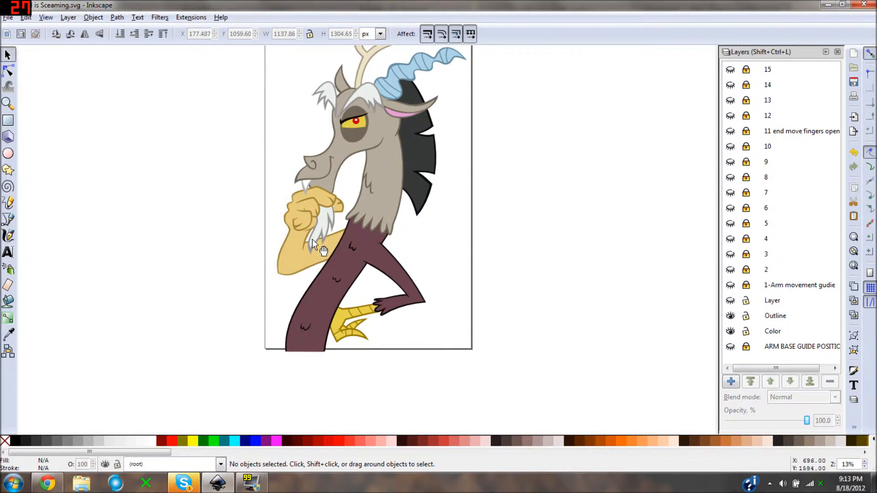
- Show the arm base guide layer and guide layer 2 over the character
drag(312, 240, 358, 260)
scroll(360, 240, up, 1)
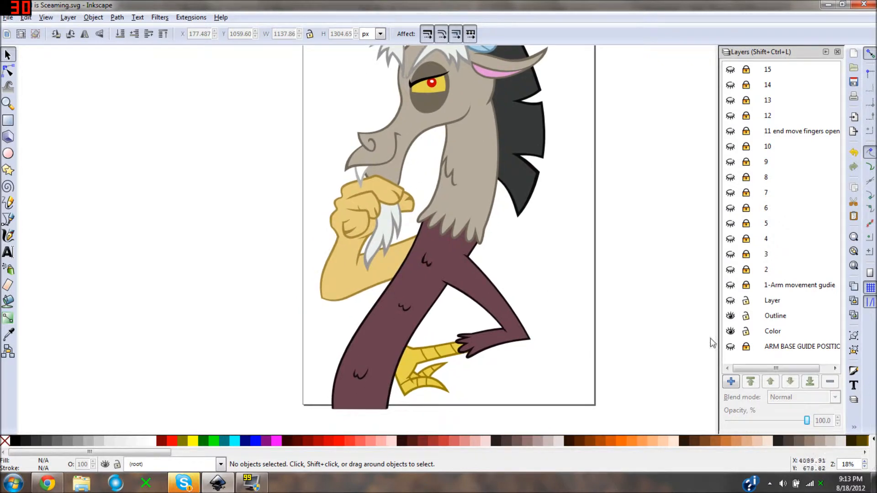
click(731, 346)
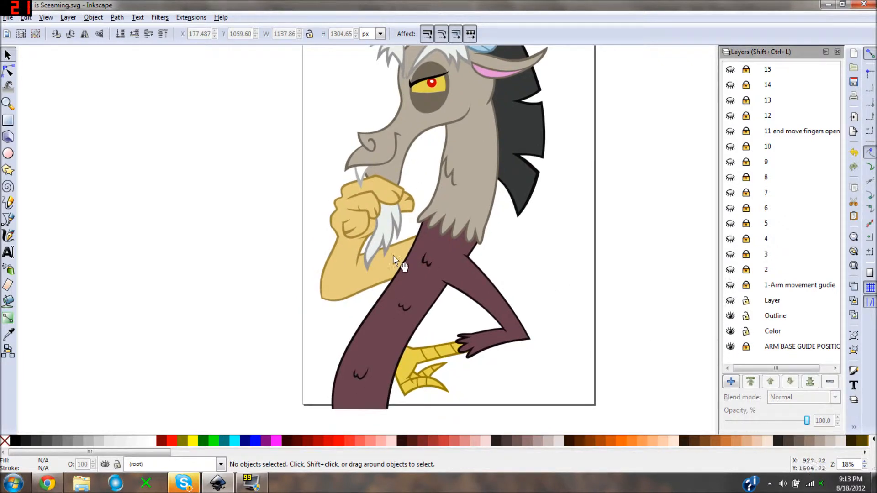
click(731, 270)
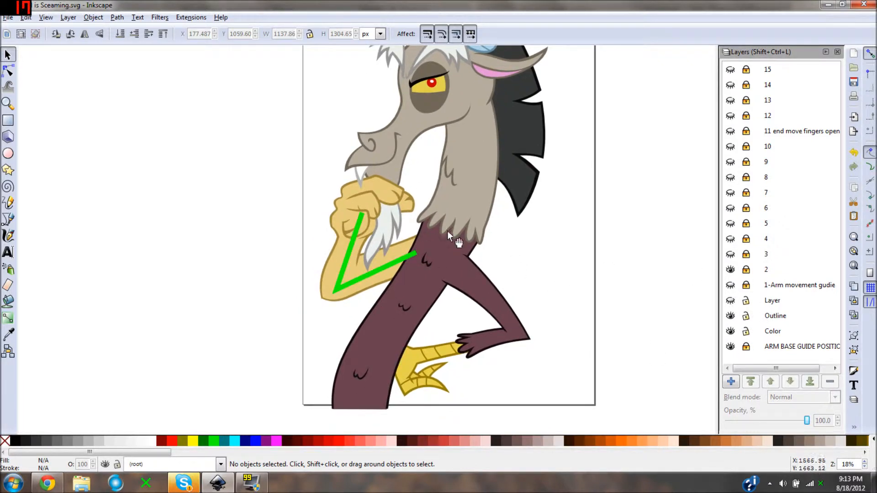
drag(427, 171, 300, 354)
scroll(365, 299, down, 2)
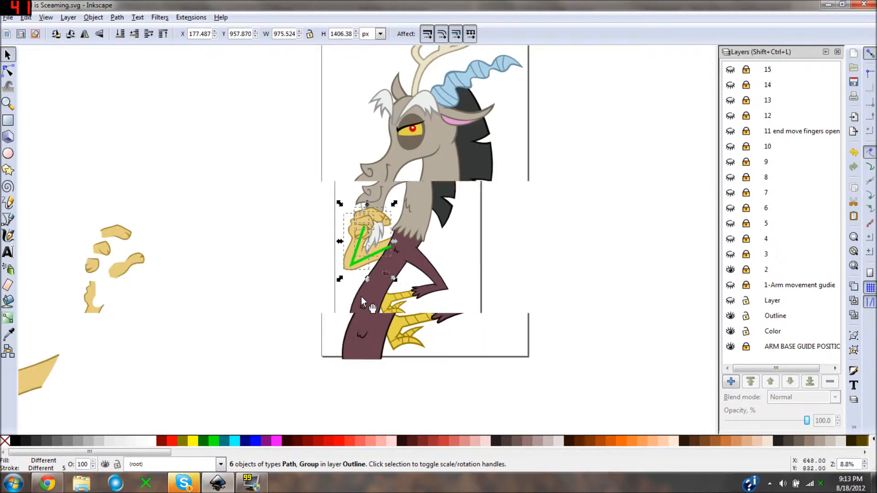
drag(437, 330, 255, 259)
scroll(385, 327, up, 2)
key(ctrl+z)
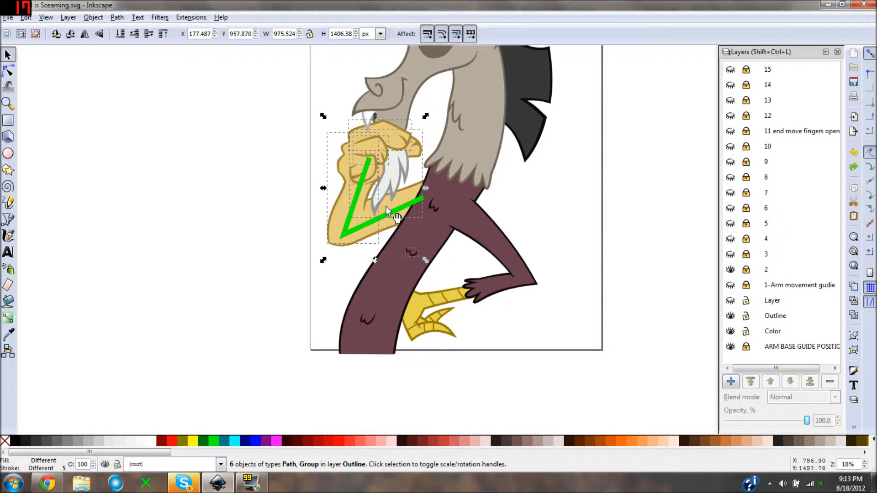
key(Escape)
- Select the six hand and arm groups on the character and move them off the page to the spot beneath number 1
click(401, 135)
shift+click(382, 146)
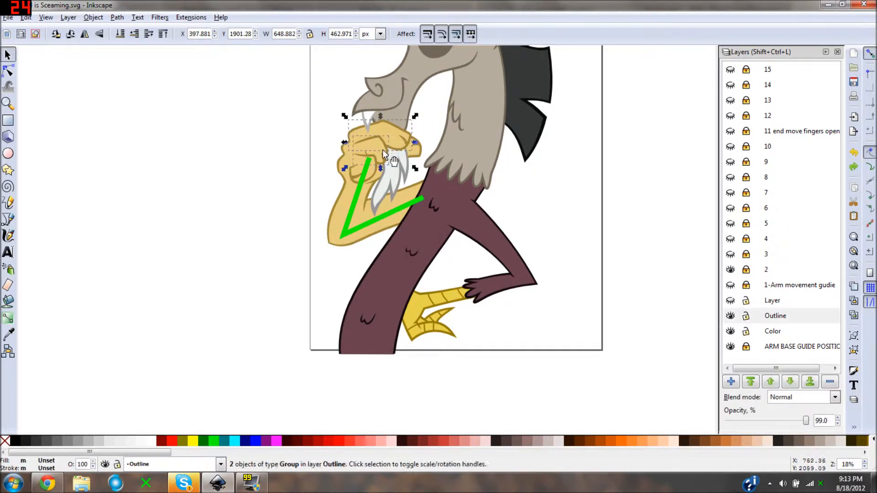
shift+click(373, 171)
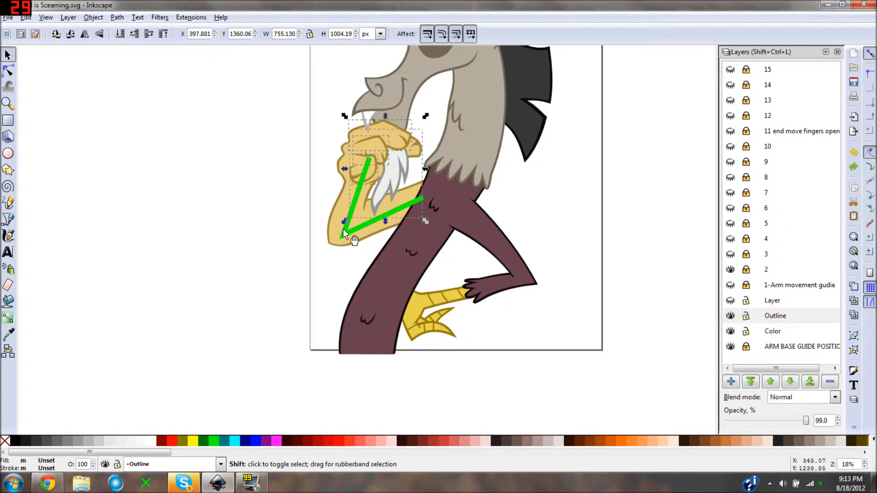
shift+click(331, 230)
scroll(401, 215, down, 4)
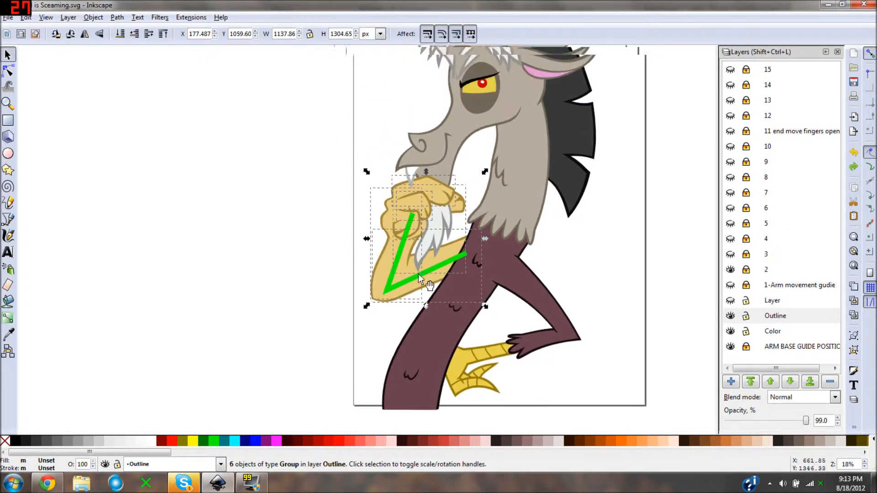
drag(417, 272, 283, 237)
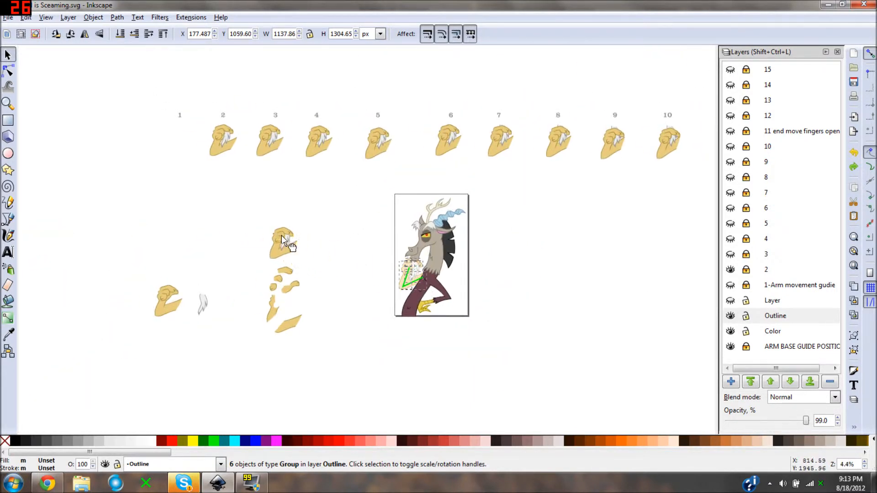
drag(188, 138, 181, 134)
- Select the seven groups of the number 2 arm and beard and bring them beside the green guide on the page
key(plus)
key(plus)
drag(266, 177, 344, 212)
drag(258, 135, 328, 198)
drag(270, 96, 184, 188)
drag(210, 153, 521, 368)
drag(515, 363, 422, 280)
key(plus)
key(plus)
key(plus)
key(plus)
key(plus)
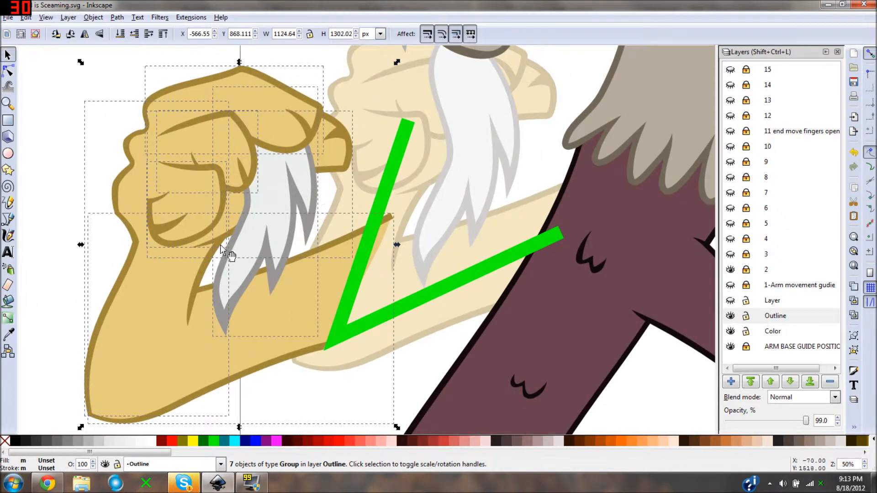
- Move the selected arm and beard roughly onto the green guide line, at about X 214, Y 1086 px
drag(221, 245, 432, 202)
key(plus)
drag(329, 292, 353, 303)
mouse_move(331, 350)
mouse_down()
mouse_move(337, 327)
mouse_move(321, 350)
mouse_up()
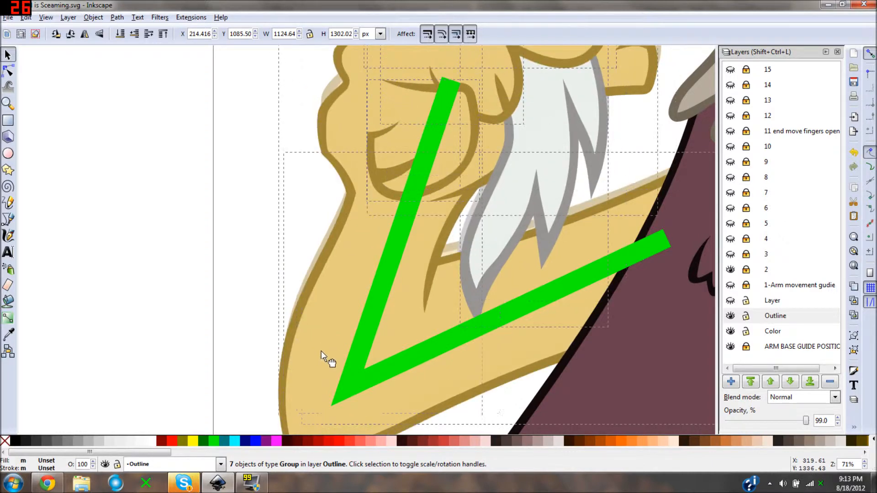
- Fine-tune the arm's position so the fist's crease meets the green line's upper end, at about X 181, Y 1038 px
key(minus)
key(minus)
ctrl+scroll(368, 316, up, 5)
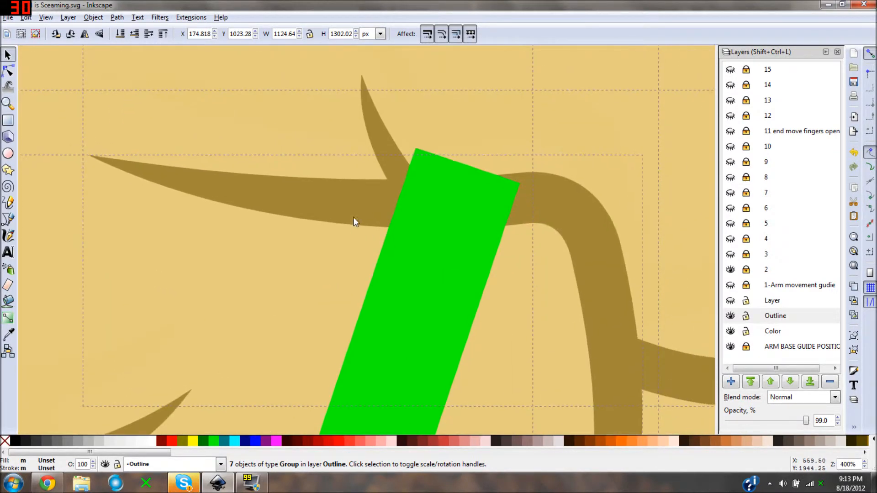
drag(353, 207, 369, 174)
ctrl+scroll(369, 174, down, 1)
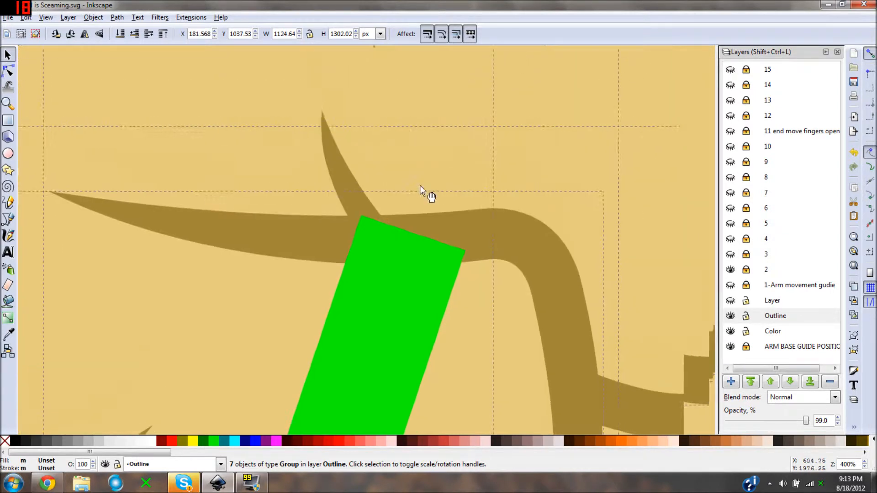
ctrl+scroll(387, 218, up, 4)
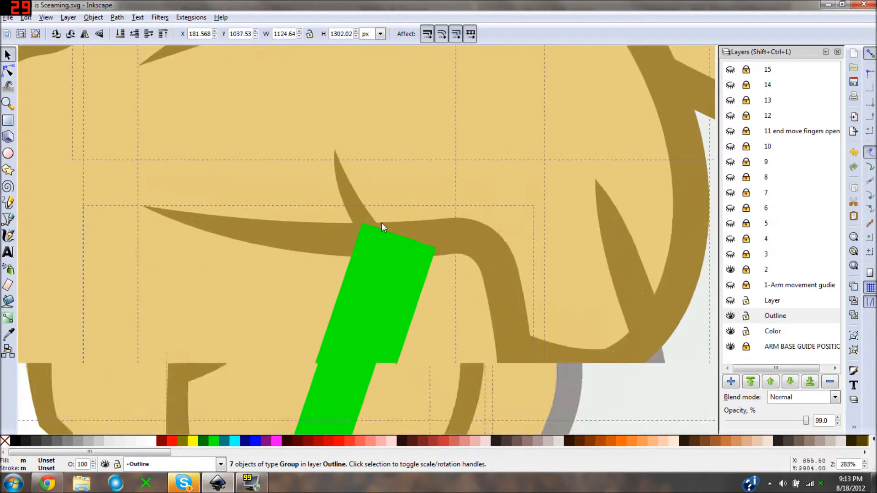
ctrl+scroll(349, 173, up, 1)
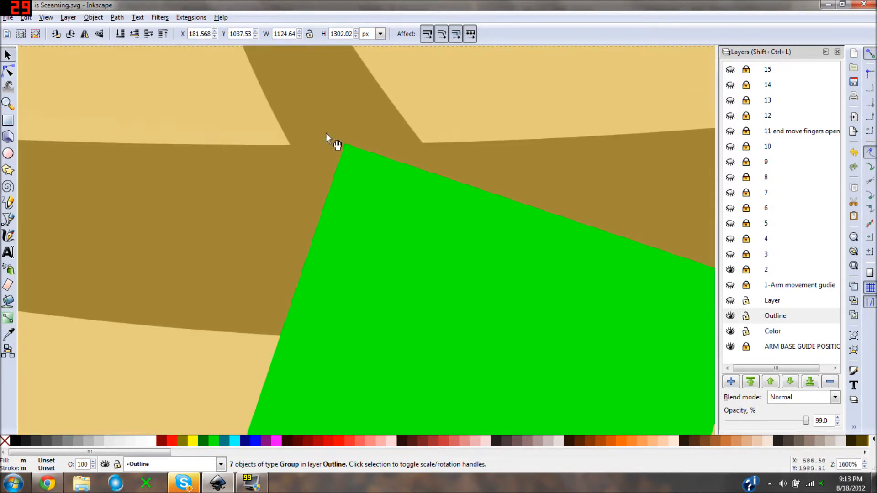
drag(308, 171, 306, 171)
ctrl+scroll(320, 169, down, 6)
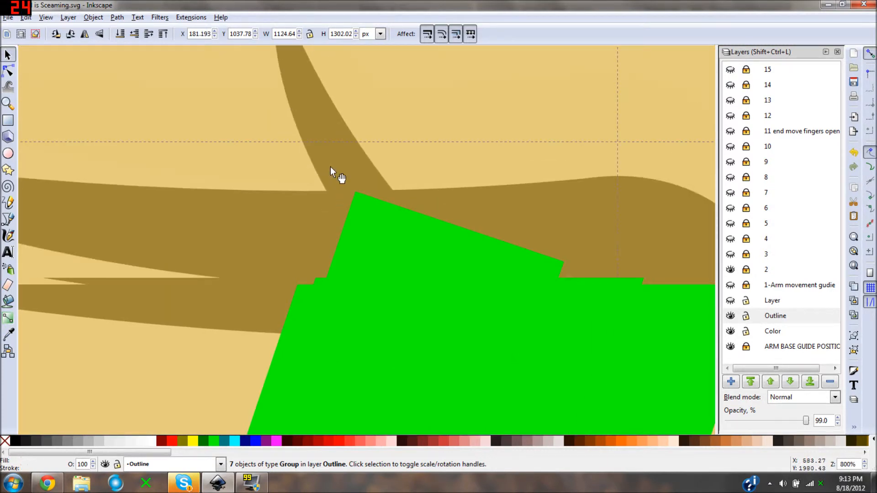
- Check the arm's alignment around the fist, beard and shoulder against the green guide line and the faded base arm
ctrl+scroll(355, 199, down, 2)
ctrl+scroll(365, 230, up, 7)
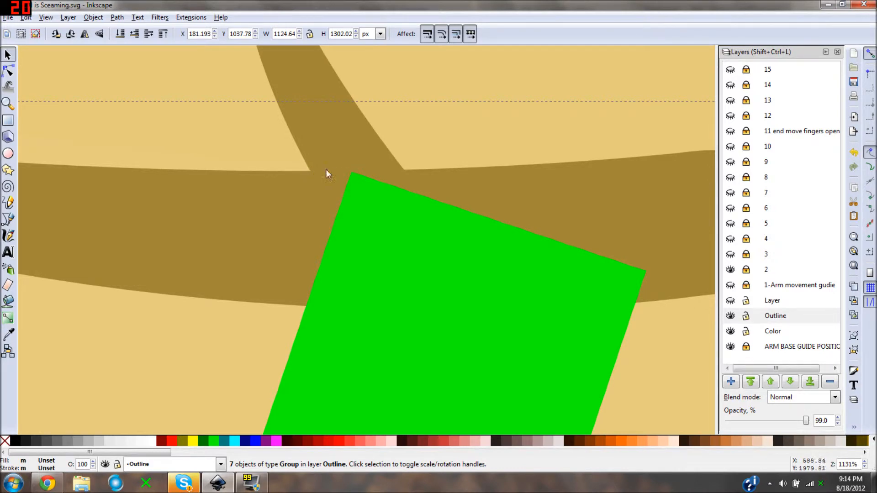
key(1)
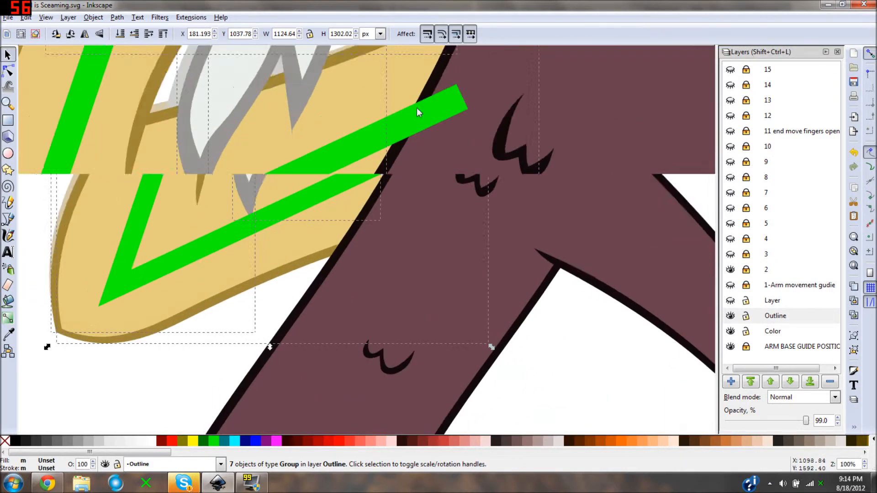
scroll(416, 108, up, 1)
drag(417, 108, 469, 265)
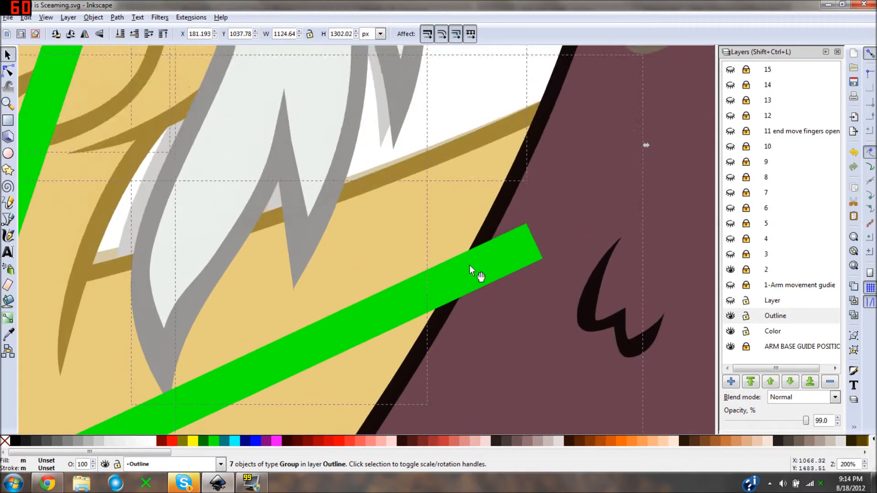
scroll(399, 177, up, 1)
drag(400, 177, 332, 315)
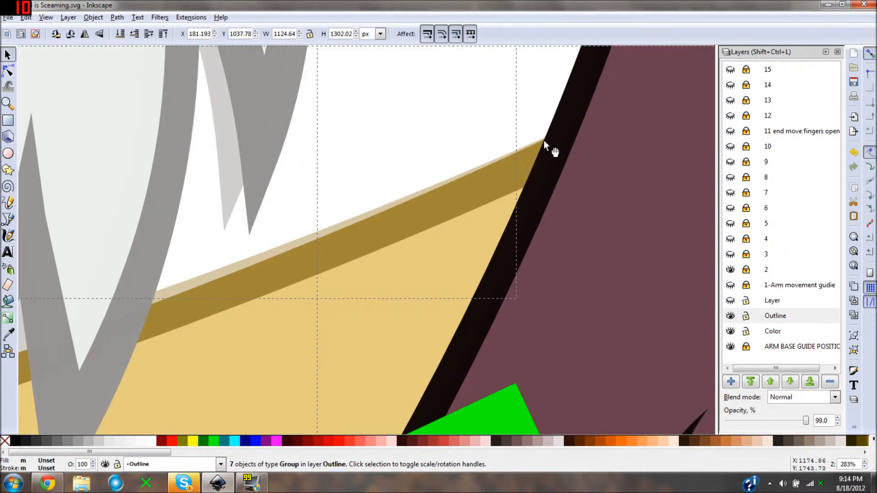
scroll(543, 141, down, 4)
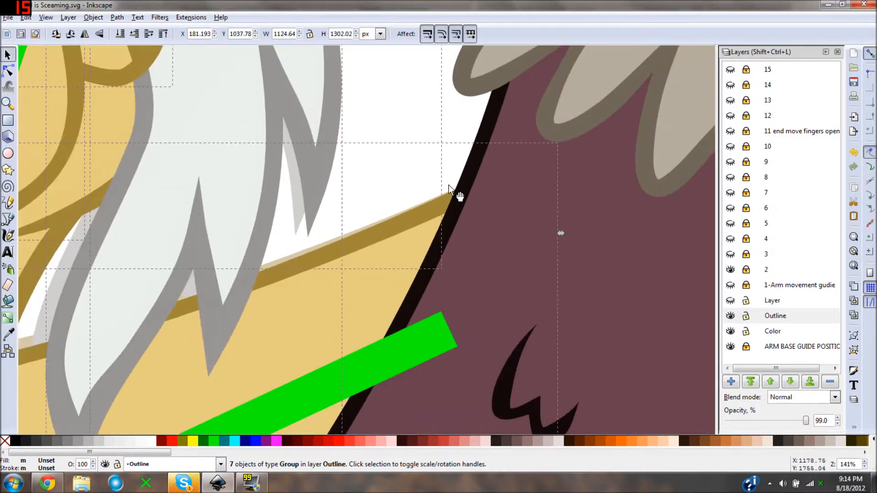
scroll(420, 233, up, 2)
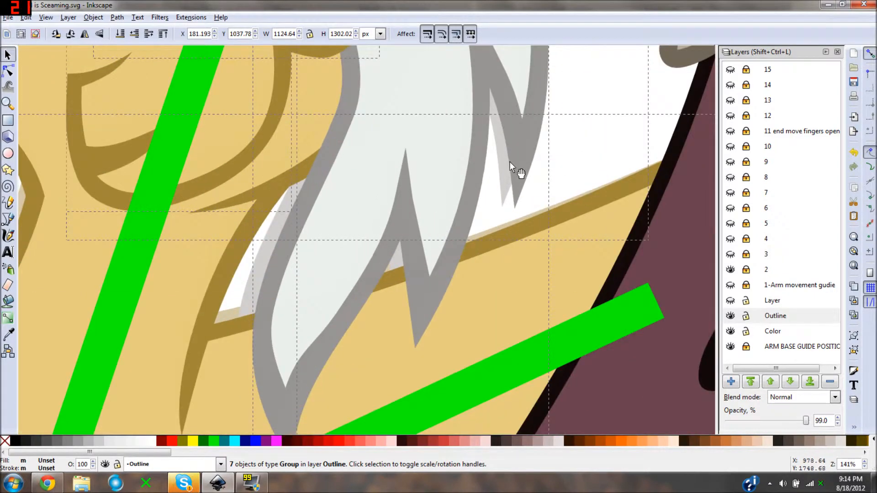
scroll(262, 288, down, 5)
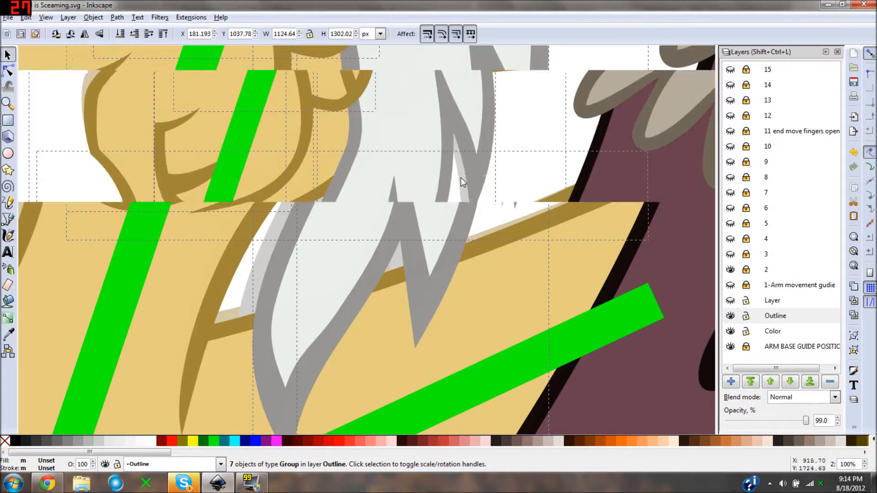
scroll(381, 219, up, 2)
- Deselect the arm and hide the arm base guide layer and guide layer 2
key(Escape)
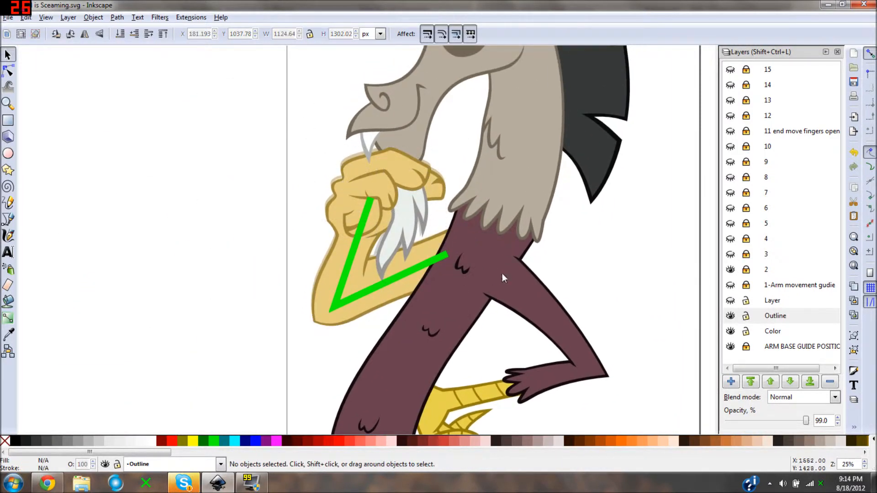
click(731, 347)
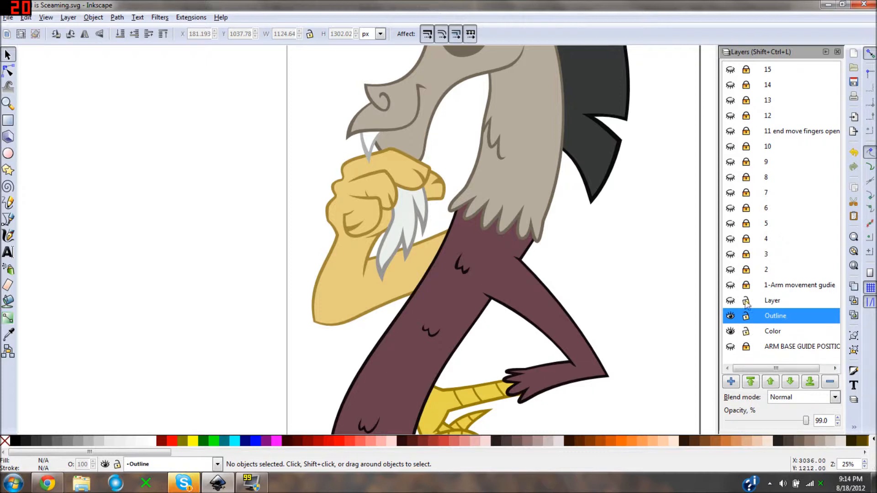
click(730, 270)
click(731, 270)
drag(294, 268, 322, 264)
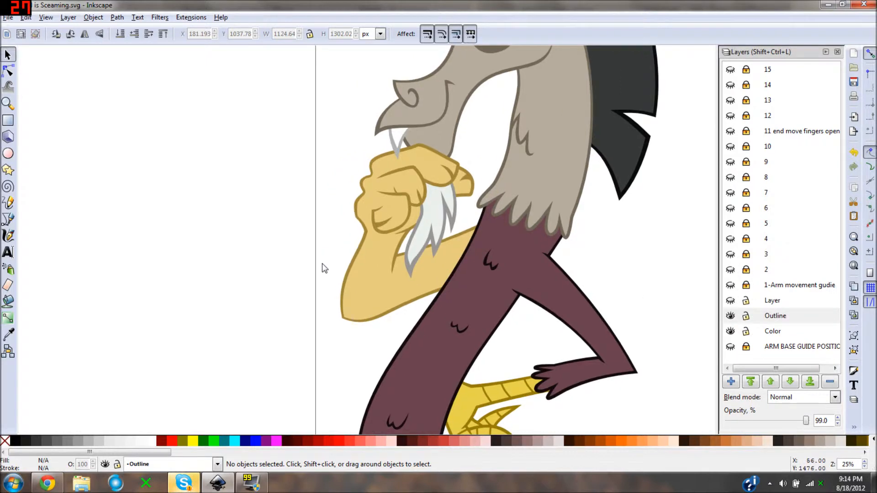
click(8, 17)
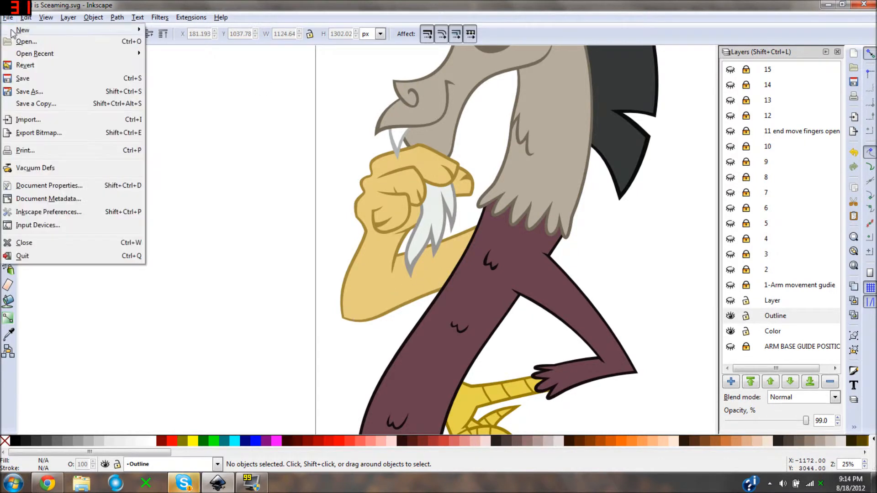
click(238, 199)
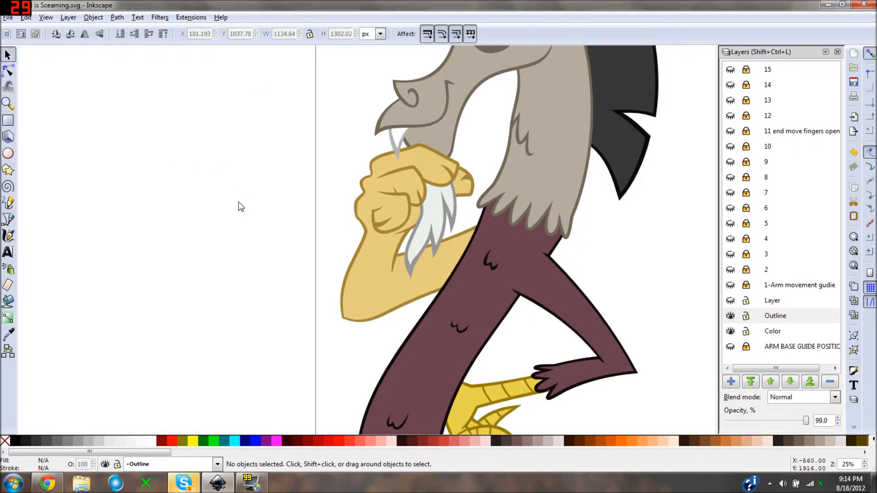
- Look over the separate finger, hand and forearm pieces laid out beside the page
drag(169, 213, 441, 110)
drag(104, 300, 256, 205)
drag(366, 259, 305, 302)
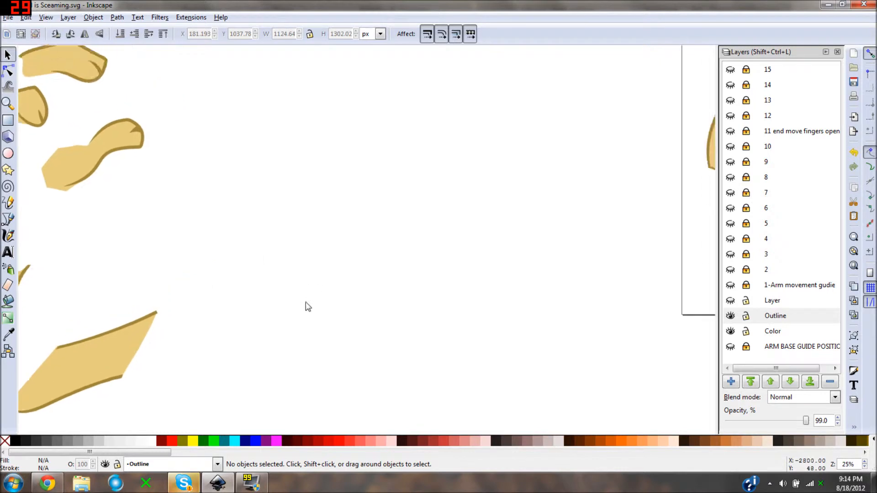
key(minus)
drag(549, 147, 312, 220)
key(plus)
drag(386, 183, 300, 247)
key(minus)
key(minus)
key(minus)
drag(357, 139, 292, 252)
drag(385, 197, 288, 243)
key(plus)
drag(678, 195, 363, 205)
drag(427, 195, 307, 237)
key(minus)
key(minus)
key(minus)
- Look over the arm pieces, the assembled arm and the separate beard piece laid out beside the page
drag(51, 306, 412, 225)
key(plus)
key(plus)
key(plus)
drag(504, 221, 380, 264)
drag(362, 281, 613, 210)
drag(276, 253, 508, 164)
key(plus)
key(plus)
key(plus)
drag(336, 168, 441, 268)
drag(632, 239, 385, 178)
- Try skewing and slightly rotating the separate beard piece beside the assembled arm
click(384, 178)
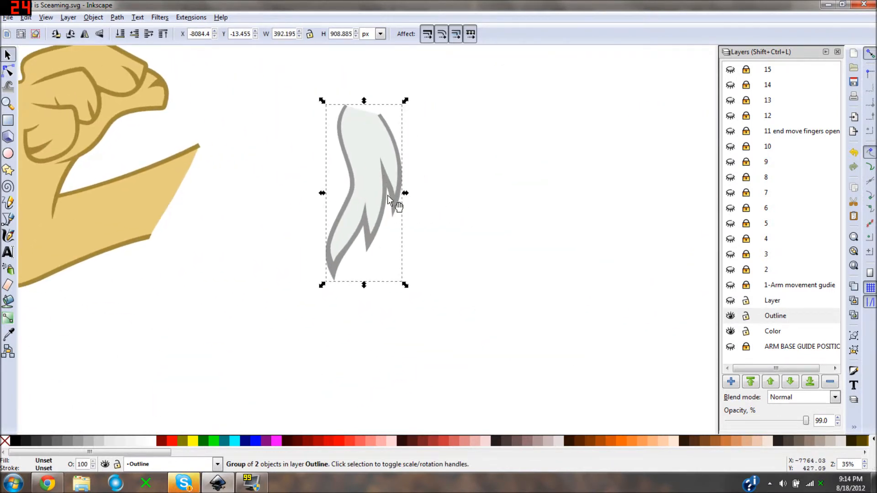
click(376, 205)
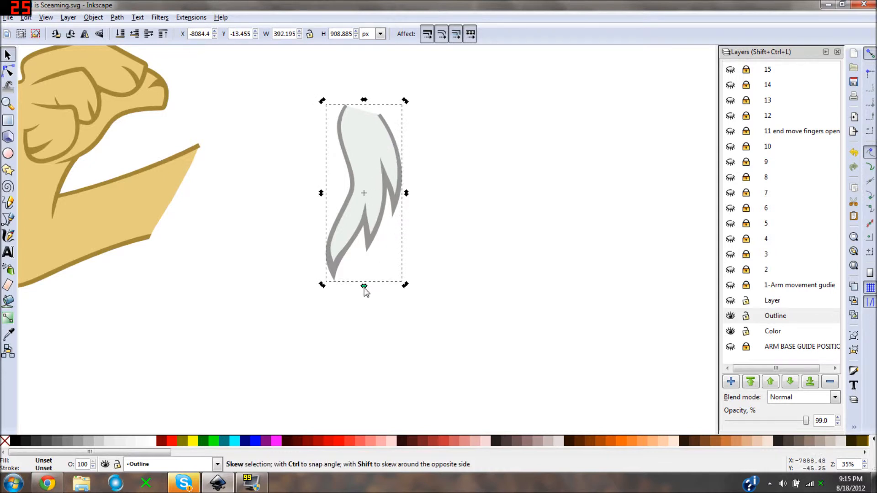
drag(364, 289, 357, 308)
key(ctrl+z)
click(322, 279)
mouse_move(322, 279)
mouse_down()
mouse_move(338, 297)
mouse_move(407, 280)
mouse_move(322, 275)
mouse_up()
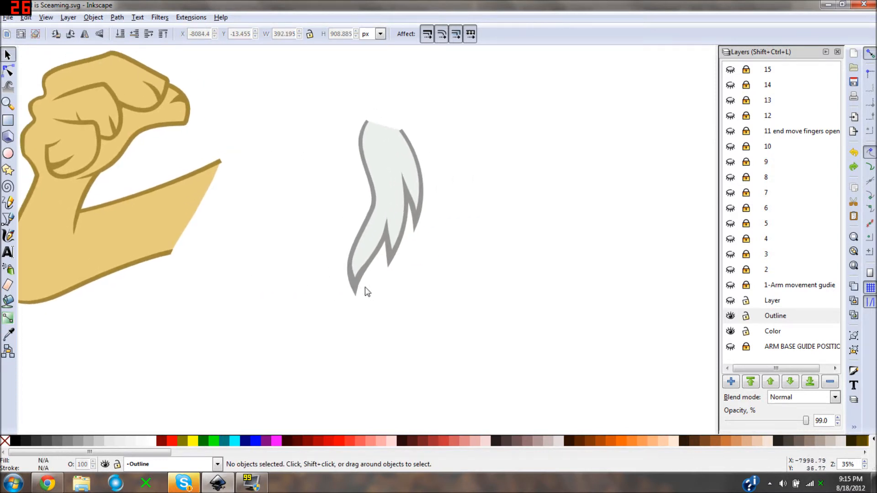
- Examine the assembled fist's overlapping fingers and thumb up close
key(minus)
key(minus)
drag(446, 232, 407, 237)
key(plus)
key(plus)
drag(315, 204, 427, 214)
key(plus)
drag(355, 227, 434, 293)
key(minus)
key(plus)
key(plus)
key(plus)
key(minus)
key(minus)
key(plus)
key(plus)
key(minus)
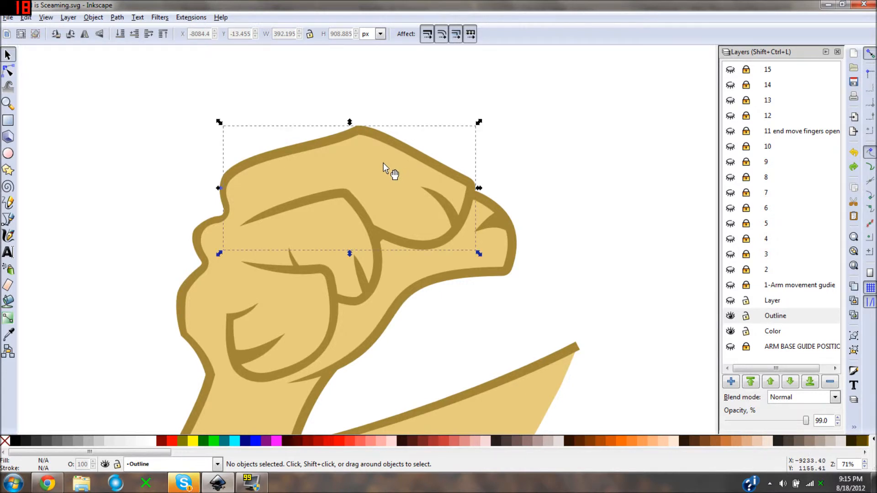
- Try rotating the fist's top finger counter-clockwise and raising it to about Y 981 px
click(390, 178)
click(404, 157)
drag(479, 123, 475, 105)
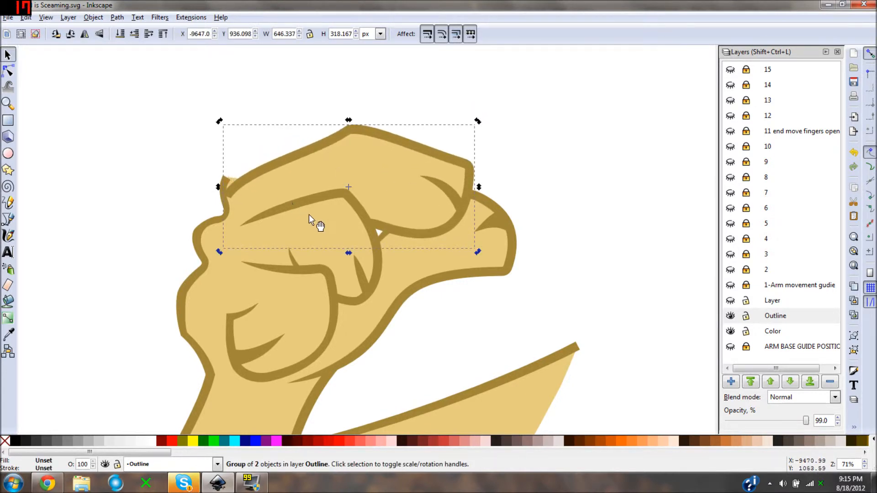
scroll(315, 214, up, 1)
drag(285, 205, 284, 182)
key(minus)
key(plus)
key(Escape)
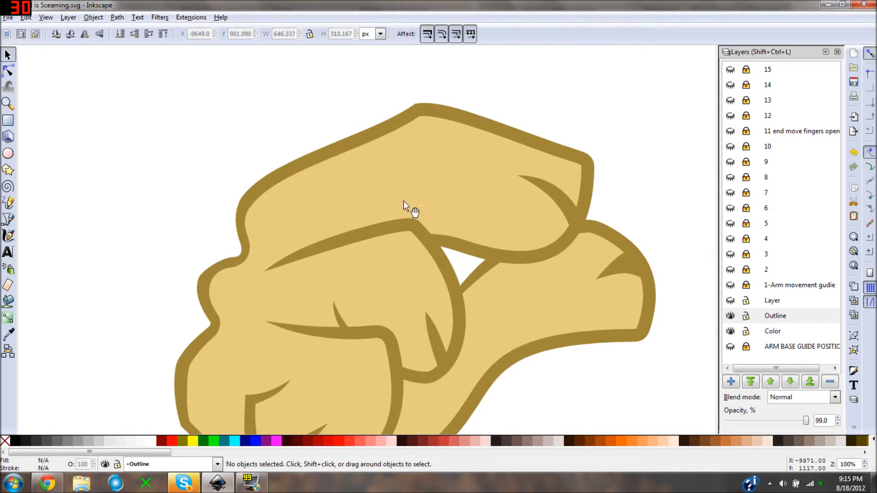
key(minus)
drag(461, 231, 427, 196)
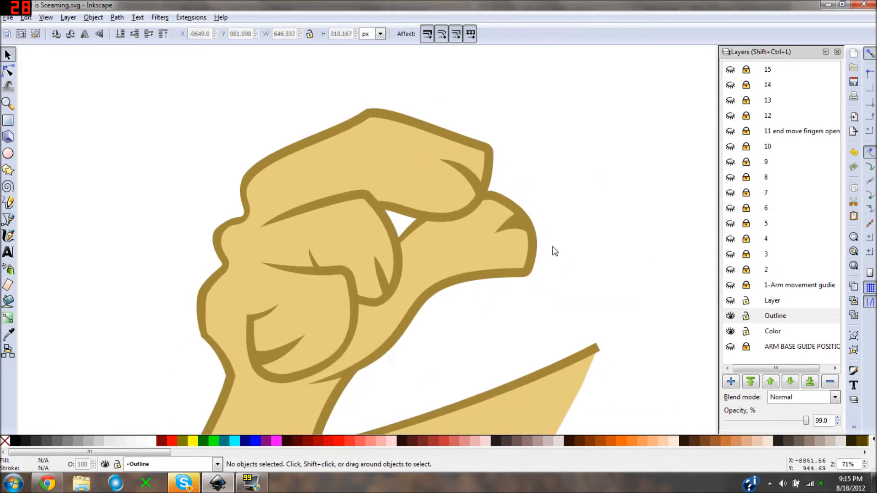
key(ctrl+z)
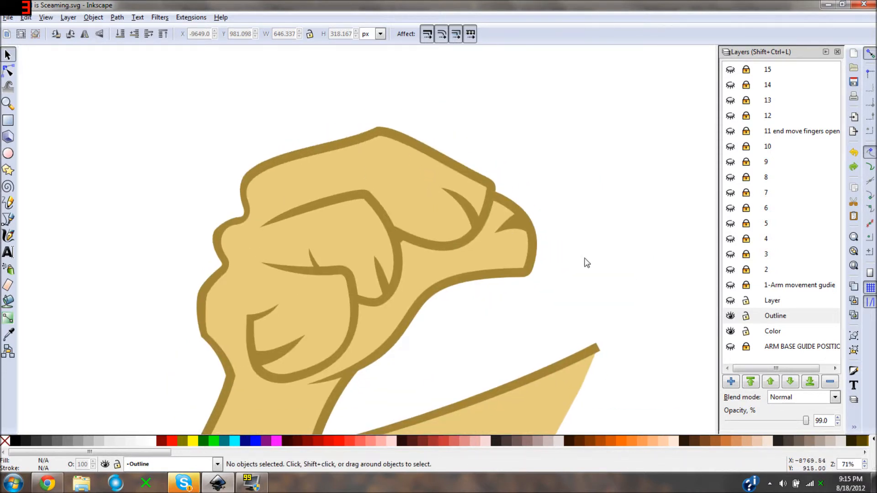
- Try rotating the fist's middle finger counter-clockwise and shifting it to about X -9617, Y 827 px
click(374, 256)
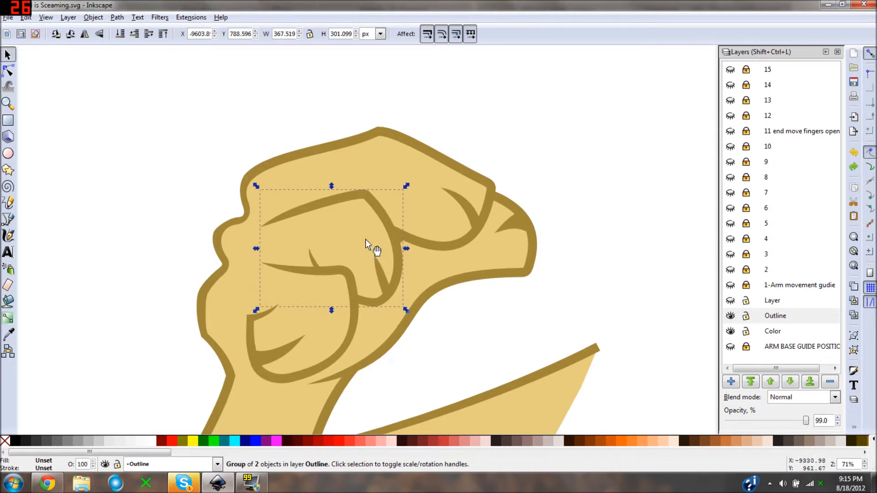
click(261, 191)
drag(253, 185, 246, 210)
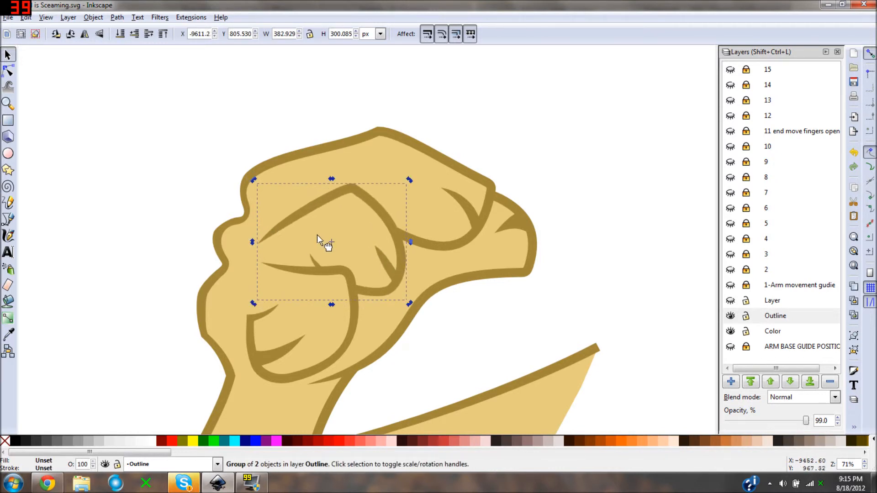
drag(316, 228, 317, 228)
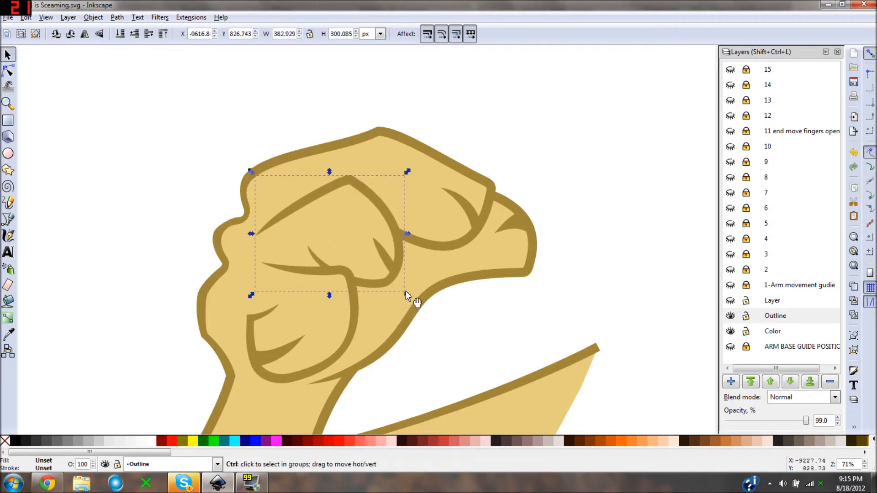
key(ctrl+z)
key(ctrl+z)
key(Escape)
- Try rotating the thumb piece slightly clockwise and moving it to about X -9639, Y 555 px
click(514, 236)
click(515, 236)
drag(542, 188, 544, 197)
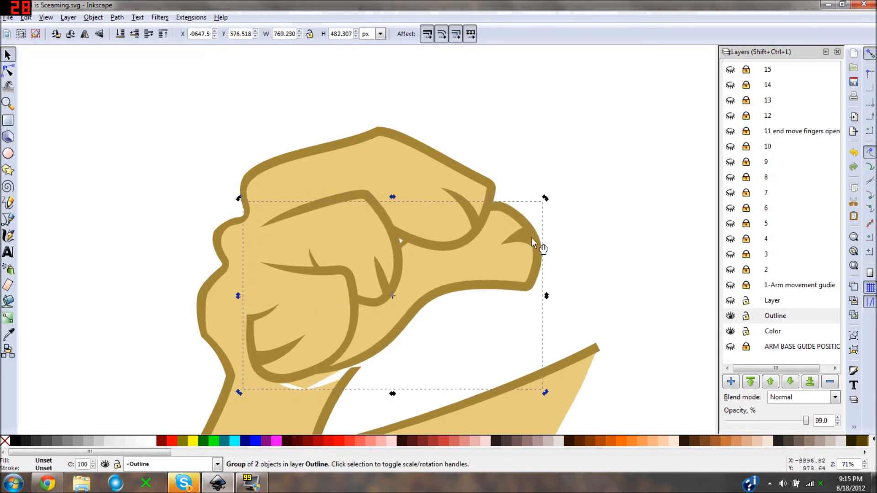
drag(494, 275, 500, 285)
click(456, 345)
drag(442, 333, 458, 226)
scroll(460, 229, down, 3)
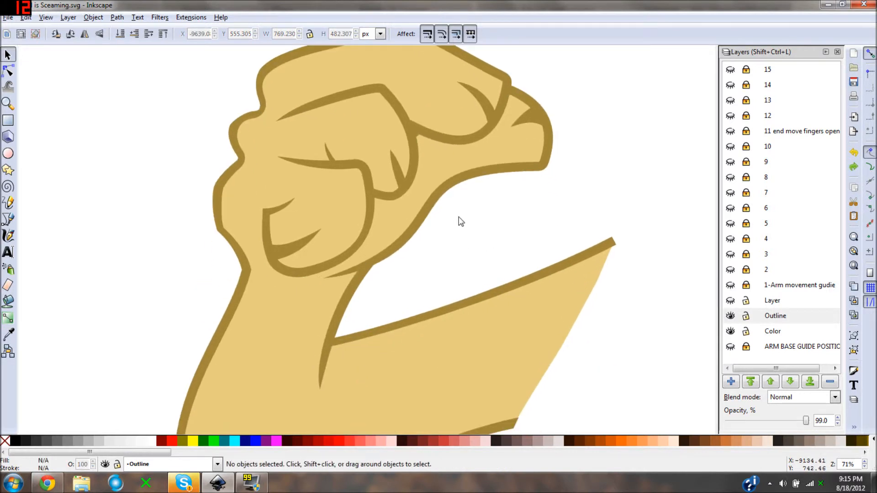
- Try rotating and repositioning the arm pieces below the fist
drag(390, 300, 381, 202)
scroll(381, 203, up, 1)
drag(381, 202, 432, 153)
click(442, 151)
drag(538, 106, 465, 115)
drag(457, 127, 475, 179)
key(ctrl+z)
click(382, 210)
click(332, 213)
drag(339, 200, 325, 218)
key(Escape)
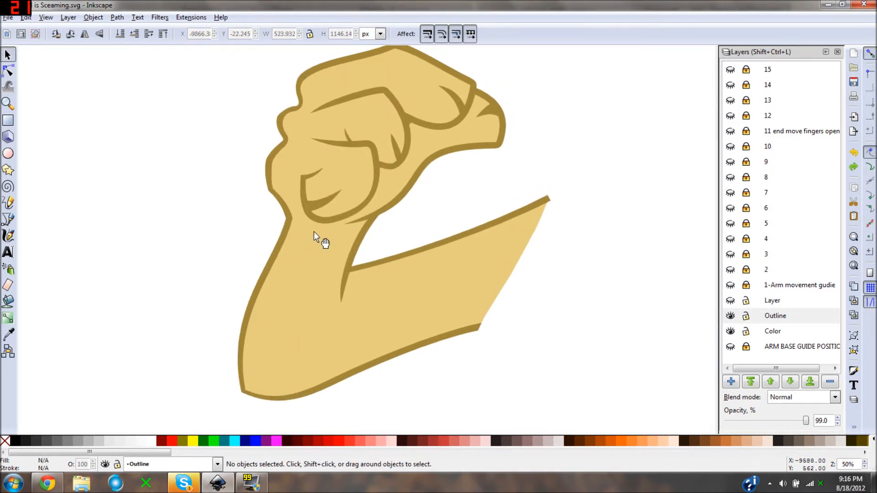
- Switch to Chrome to view the finished "Discord Is Sceaming-ANIMATED" artwork on DeviantArt, and return to Inkscape
scroll(314, 231, down, 3)
scroll(293, 212, up, 2)
drag(344, 222, 389, 250)
scroll(411, 237, down, 1)
scroll(439, 226, down, 1)
drag(440, 226, 384, 198)
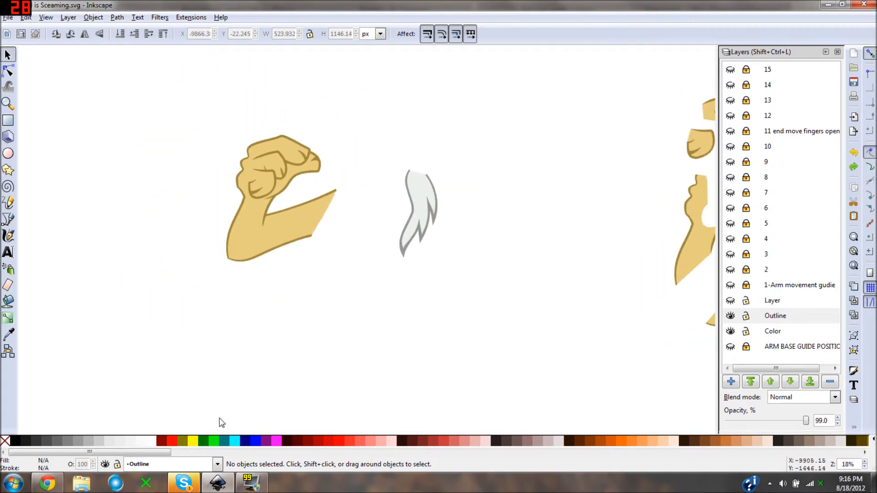
click(49, 483)
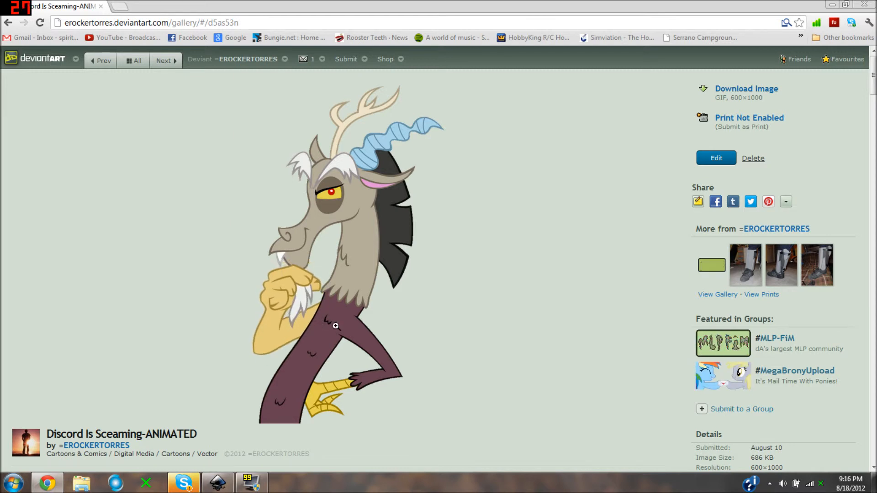
scroll(361, 373, down, 1)
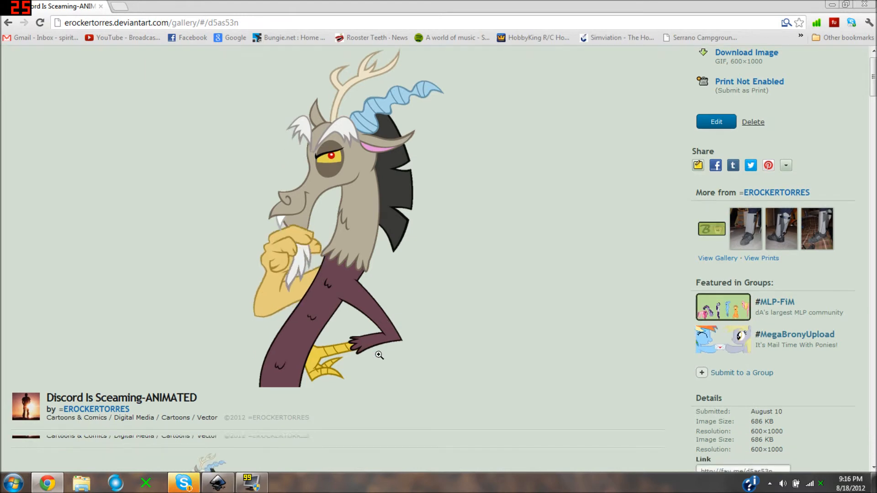
key(alt+Tab)
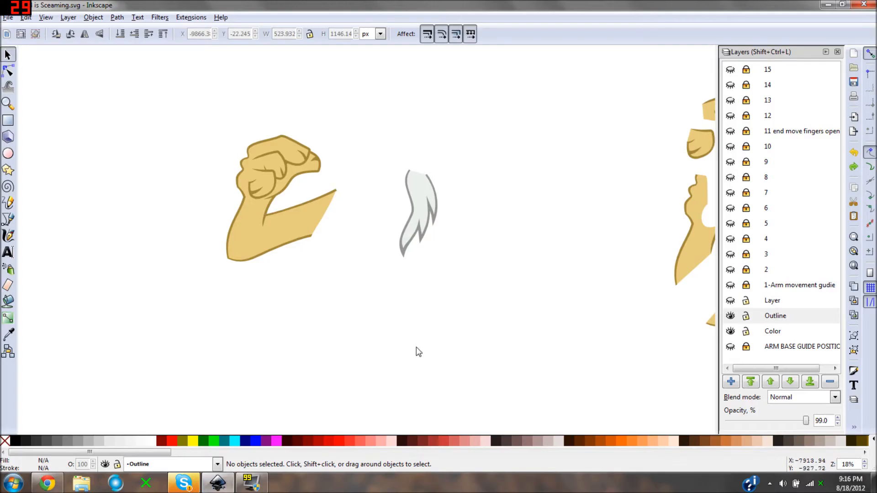
- Show the arm base guide position layer behind the character on the page
scroll(266, 325, right, 10)
scroll(292, 246, down, 3)
drag(352, 206, 292, 243)
scroll(292, 264, down, 1)
scroll(305, 254, up, 1)
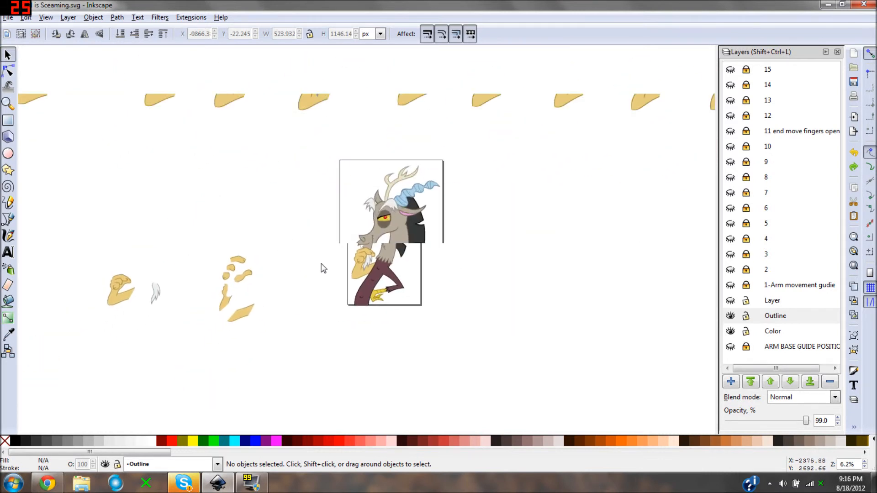
scroll(305, 259, up, 3)
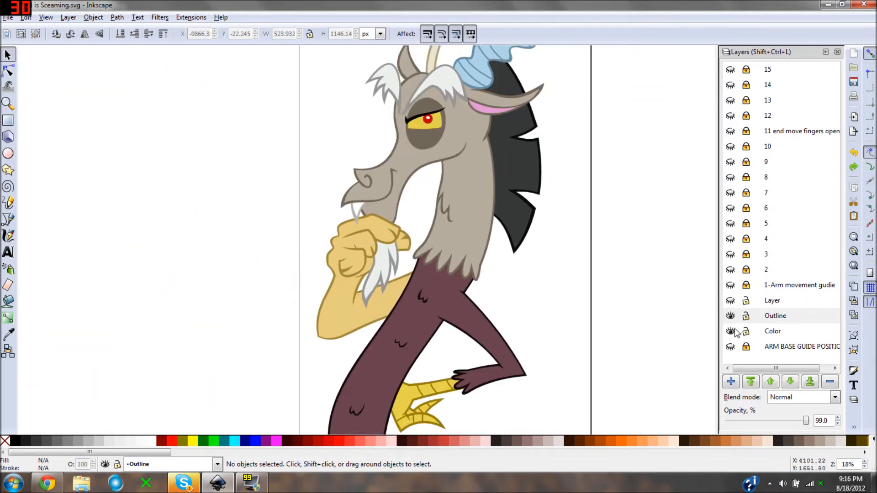
click(729, 348)
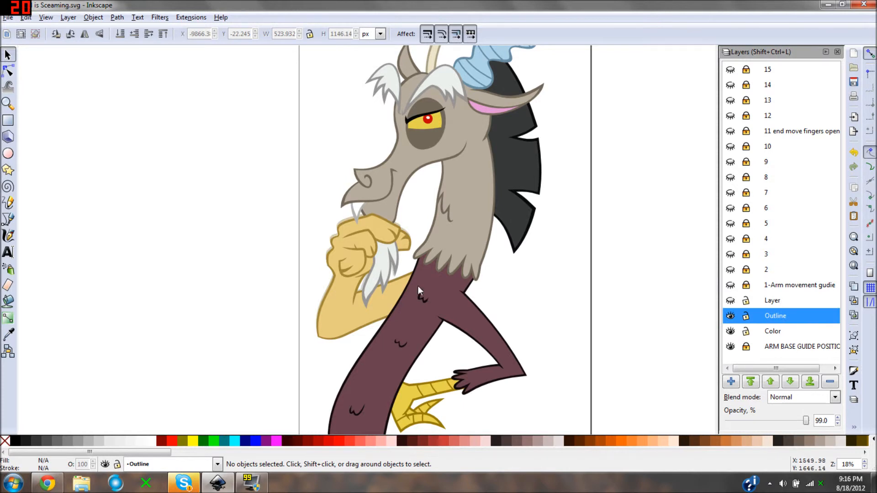
- Select the character's seven arm and beard groups without the torso mark and move them under frame number 2, about X -7610, Y 6557 px
text(-)
drag(433, 300, 454, 272)
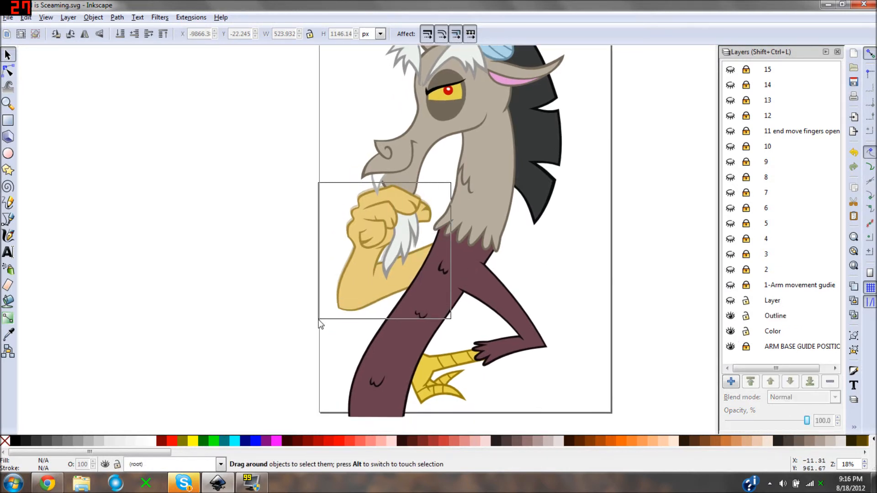
drag(319, 318, 318, 321)
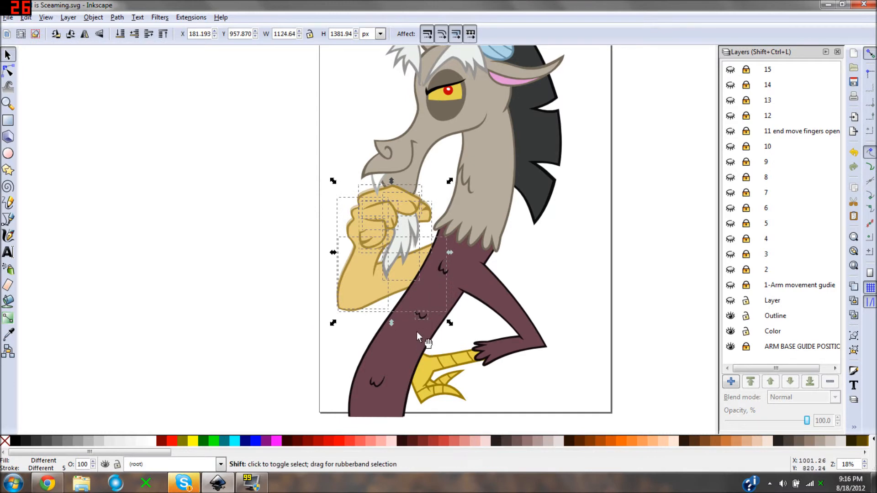
scroll(398, 304, down, 3)
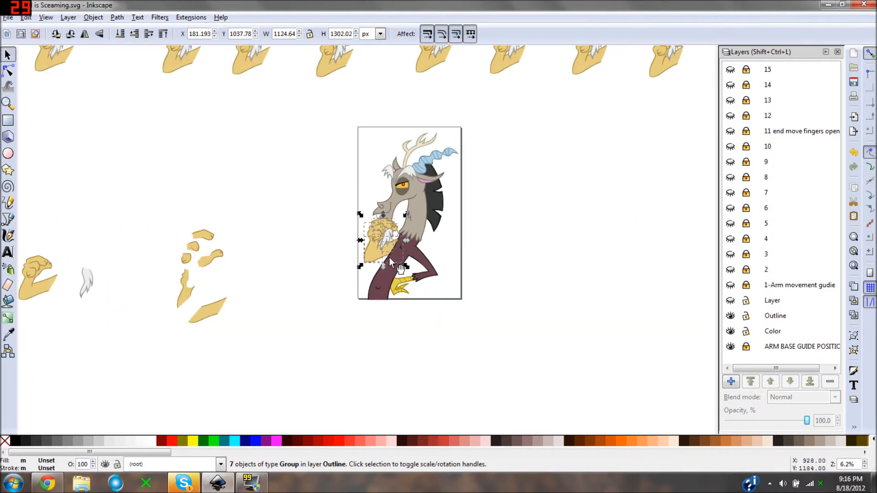
drag(299, 202, 208, 147)
drag(190, 144, 300, 234)
drag(230, 170, 224, 197)
scroll(219, 160, up, 1)
click(225, 197)
- Look over the row of numbered arm frames through the finger movement frames 11 to 15
drag(408, 293, 343, 265)
drag(271, 276, 324, 168)
drag(292, 241, 363, 196)
key(plus)
key(minus)
key(minus)
drag(431, 185, 341, 223)
key(plus)
key(minus)
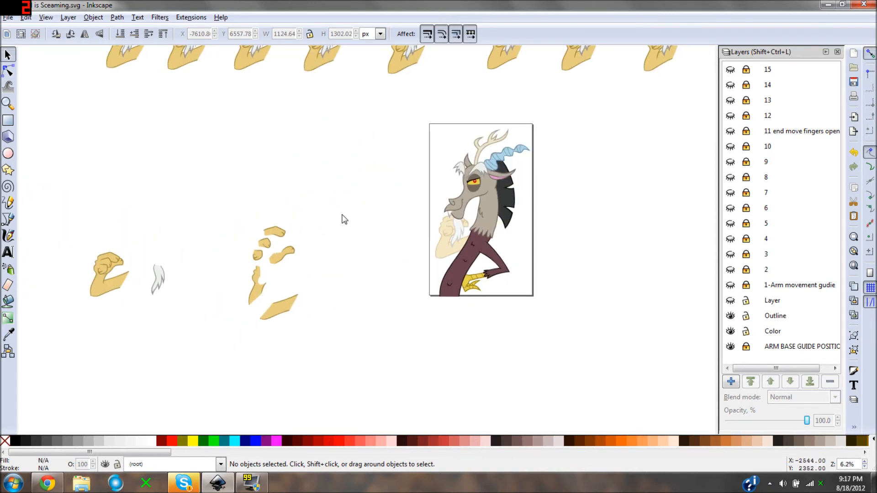
drag(312, 308, 246, 265)
key(minus)
drag(434, 240, 325, 244)
drag(392, 259, 304, 252)
drag(359, 256, 240, 258)
key(plus)
key(minus)
drag(442, 245, 233, 243)
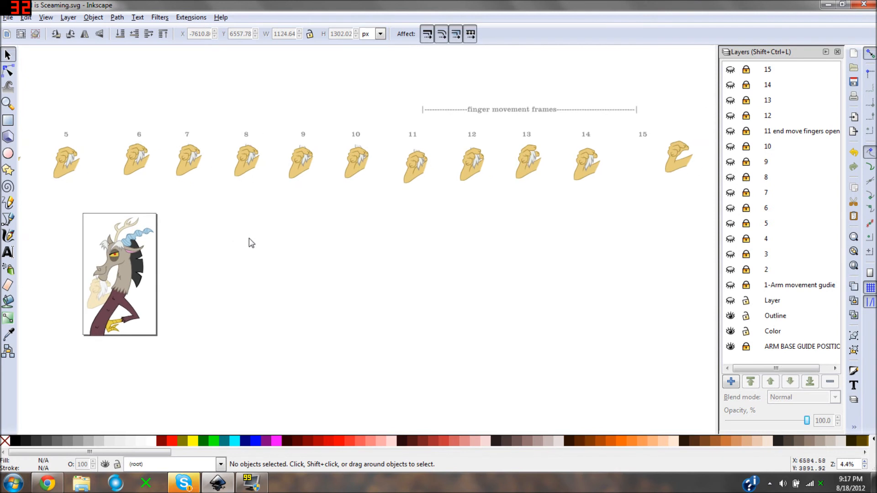
scroll(567, 174, up, 1)
drag(566, 175, 349, 221)
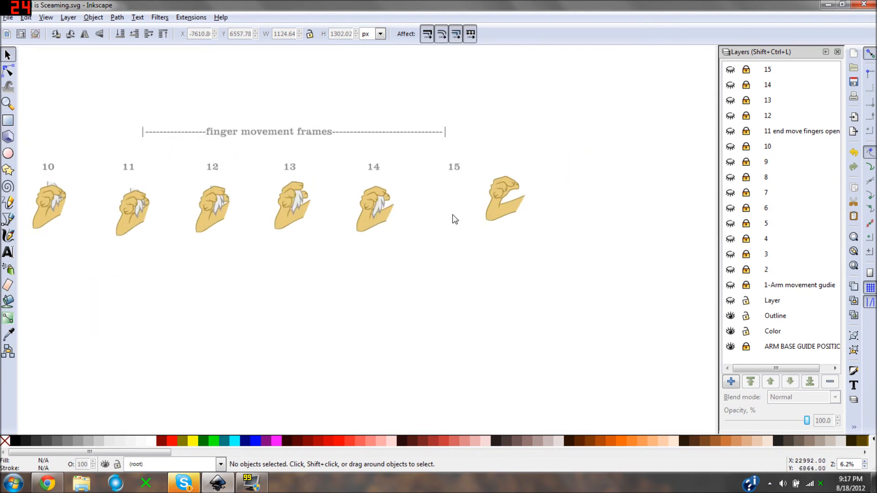
- Look back over the first numbered arm frames, from 1 to 4
key(minus)
drag(297, 256, 443, 250)
key(plus)
drag(235, 235, 342, 217)
scroll(326, 210, up, 1)
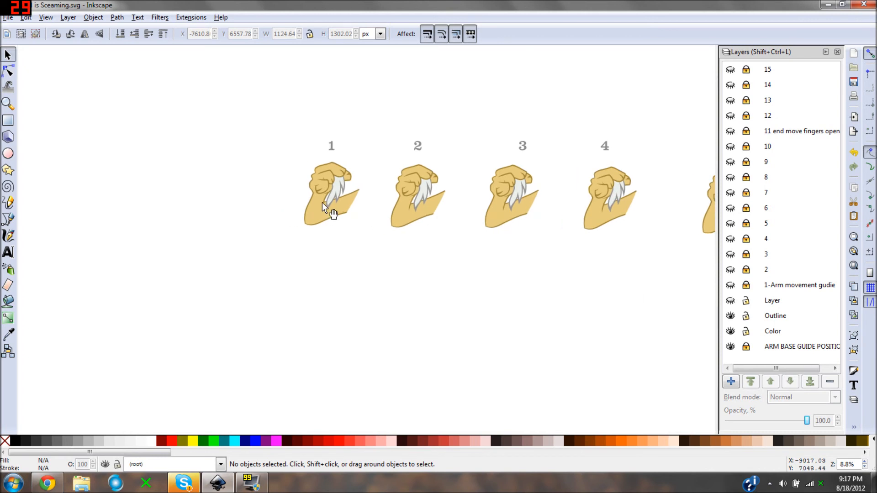
key(minus)
key(minus)
drag(533, 306, 415, 259)
key(plus)
key(minus)
drag(303, 172, 497, 322)
drag(387, 246, 426, 238)
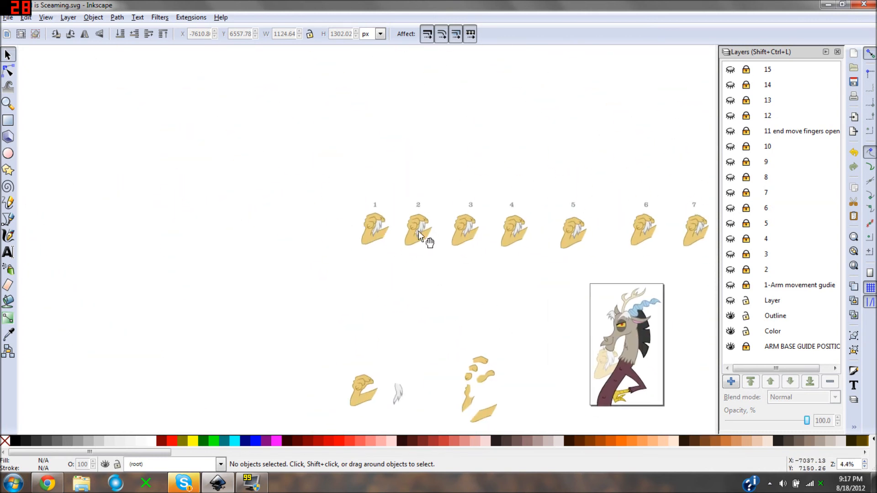
- Check the character page with its faded base arm and the loose arm pieces beside it
key(plus)
key(plus)
key(minus)
drag(513, 378, 312, 256)
drag(402, 335, 328, 274)
key(plus)
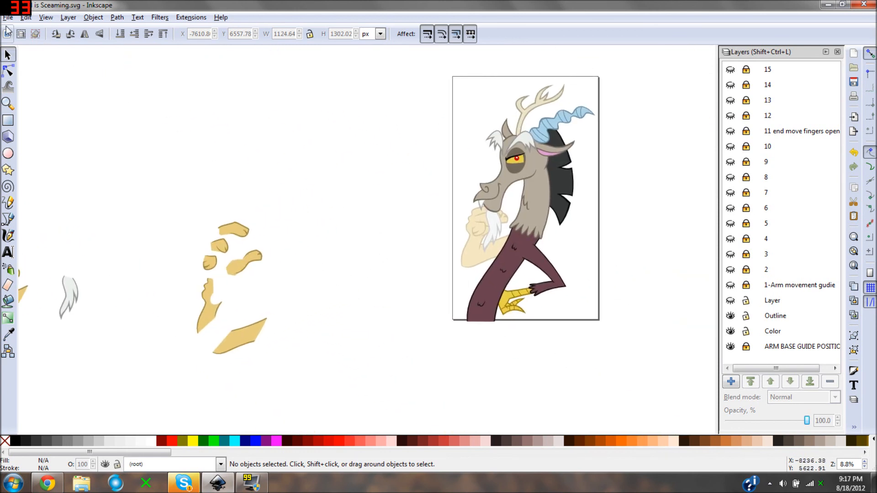